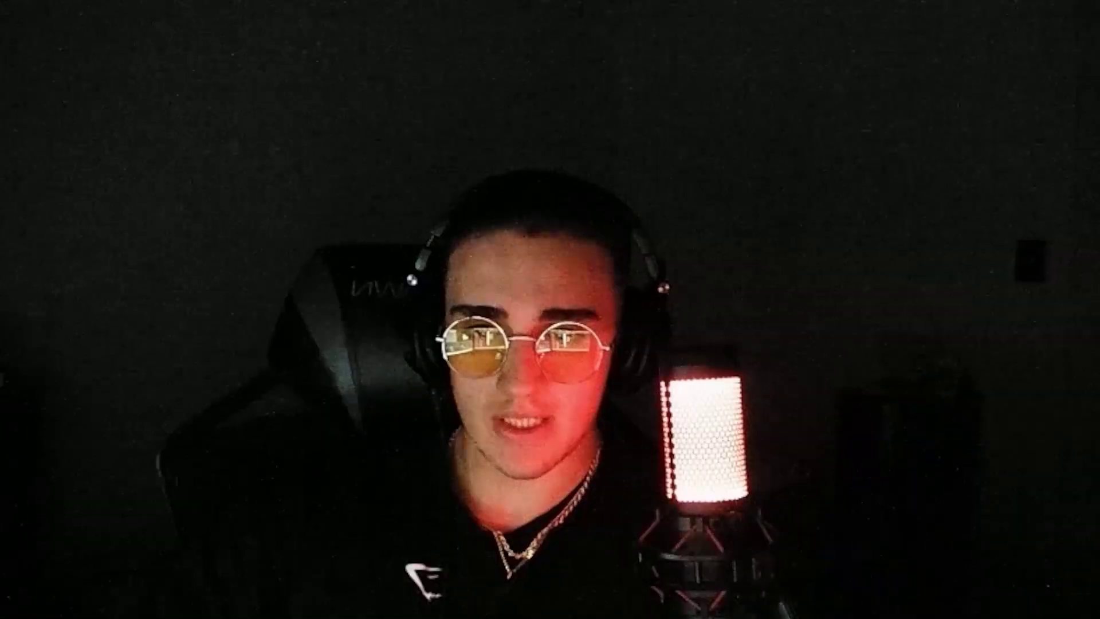
Step: Complete the first chord as D#4, G4, A#4, D5 and place root notes G#3, C4, F#3 and F3 for the next four chords
click(451, 240)
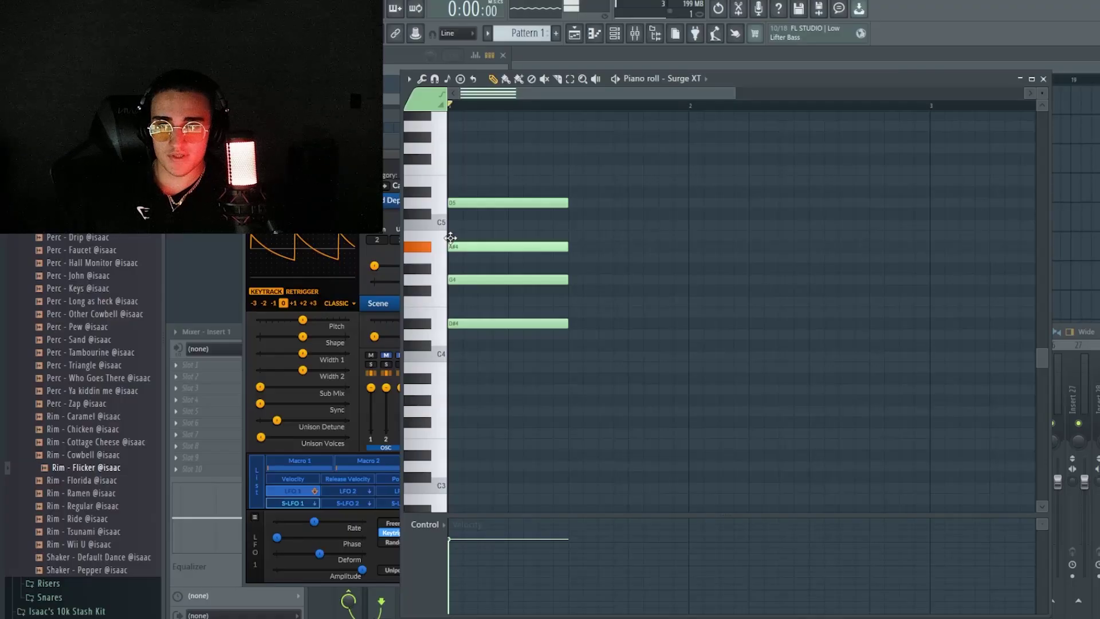
drag(507, 331, 450, 135)
scroll(612, 100, up, 2)
click(651, 344)
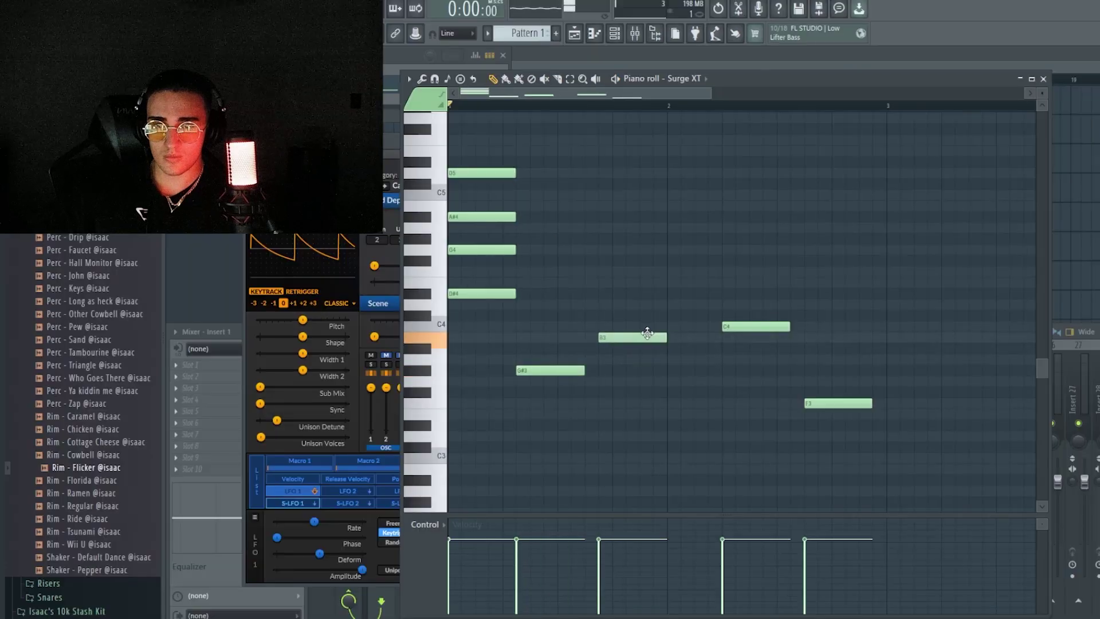
drag(643, 335, 657, 317)
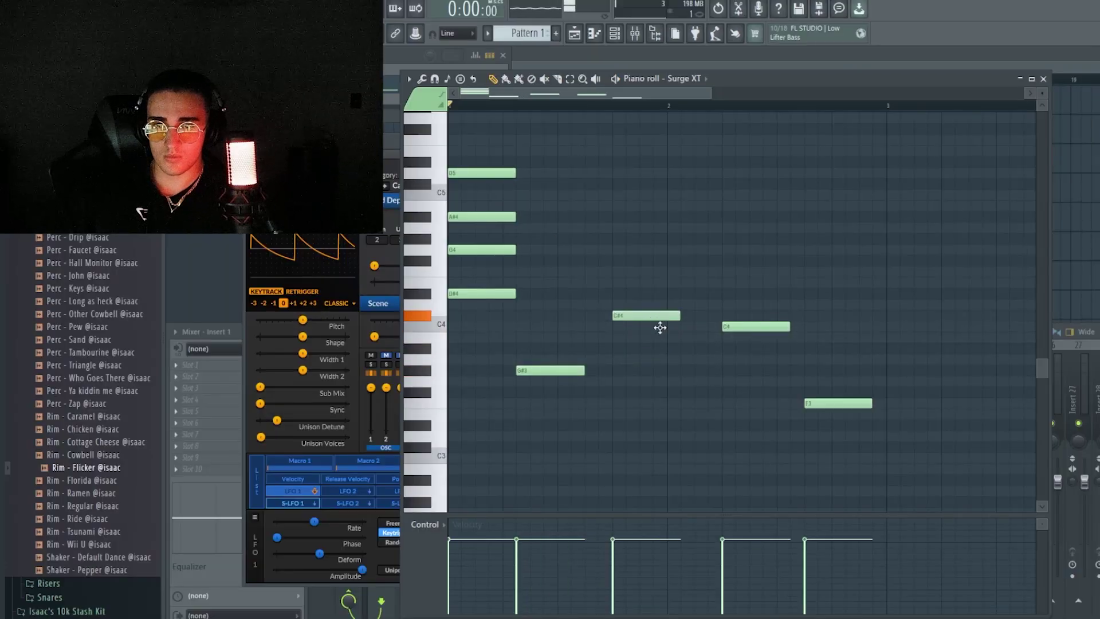
Step: Stack B3, D4, F4 and G#4 on the G#3 root, shift that chord slightly later, and play it back
click(523, 305)
click(524, 271)
click(524, 238)
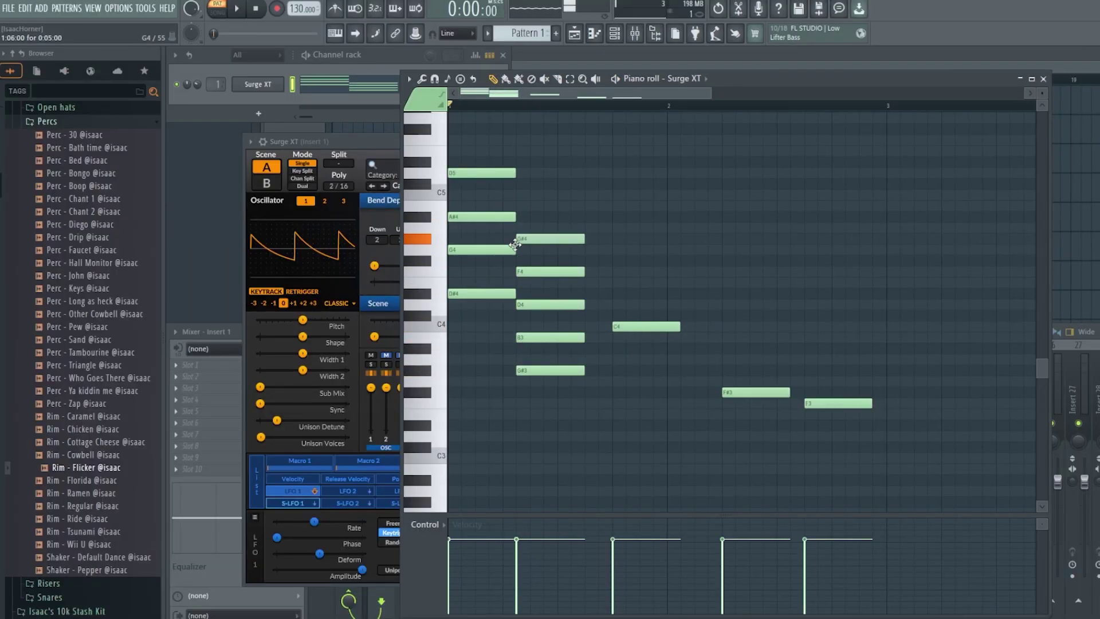
key(space)
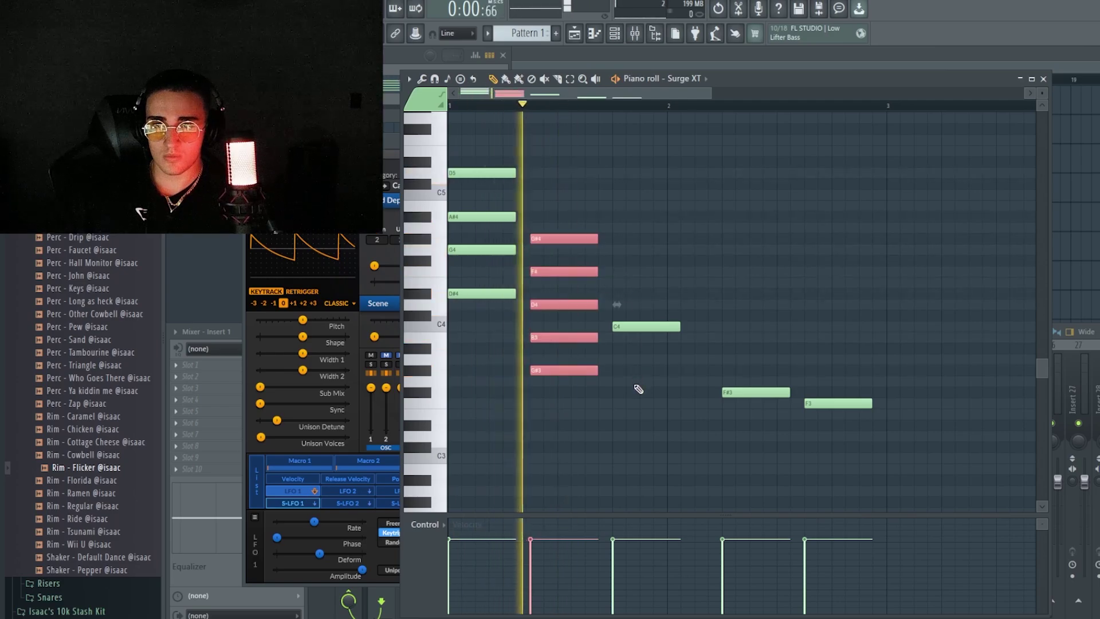
click(639, 393)
ctrl+scroll(552, 111, down, 2)
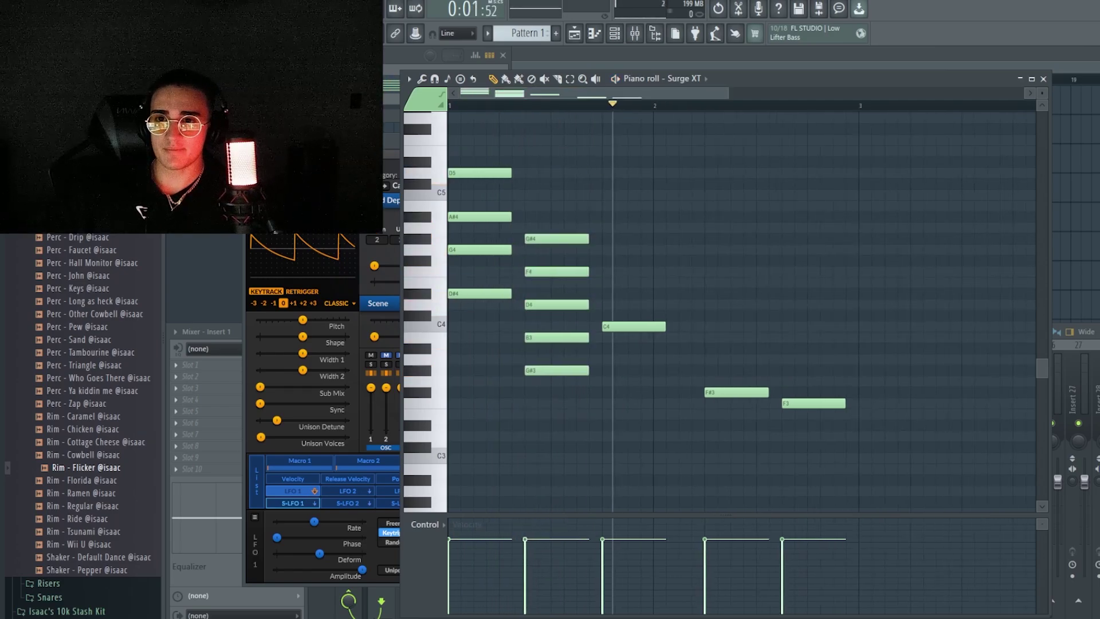
Step: Set the project tempo to 142 BPM
click(388, 68)
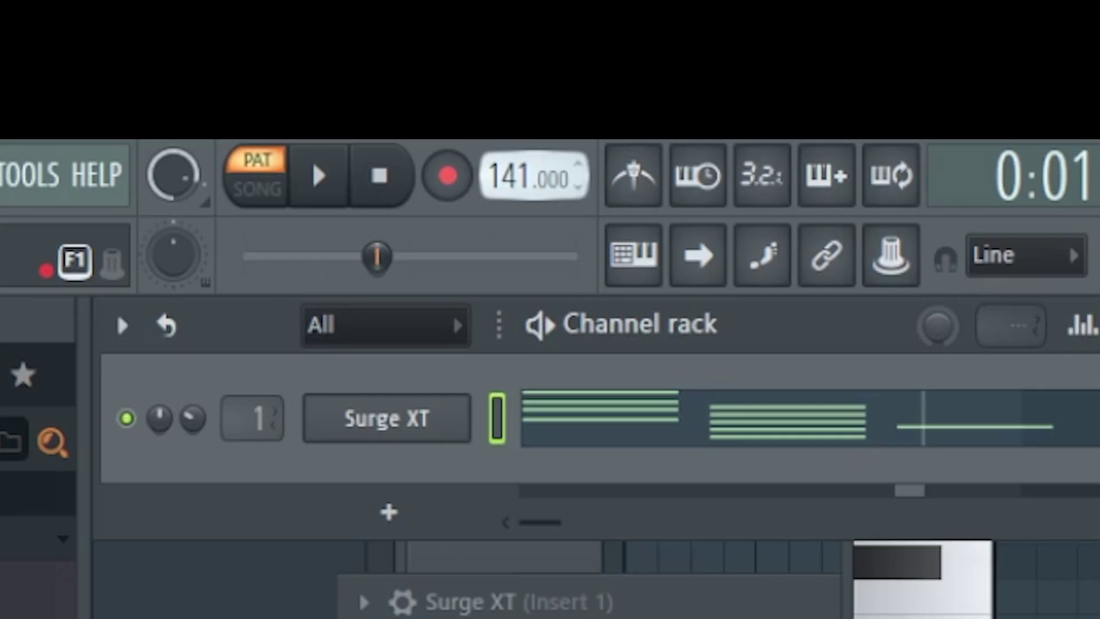
drag(505, 177, 504, 172)
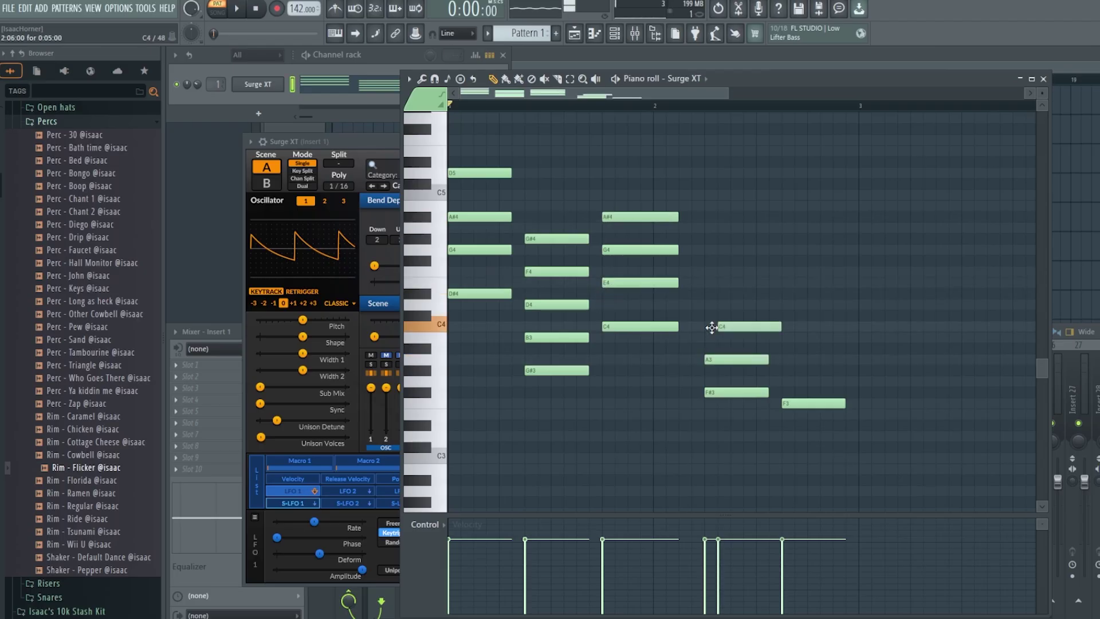
Step: Complete the fourth chord with C4, D#4, F#4 and the fifth chord with D#4 and G4, and play the progression
drag(712, 327, 710, 288)
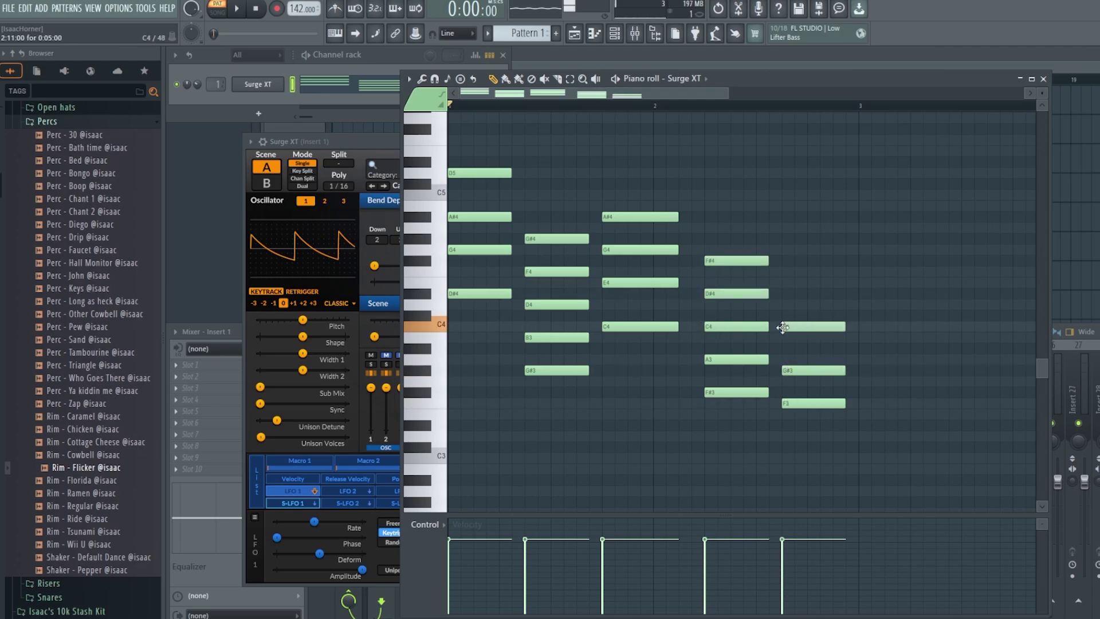
drag(784, 297, 789, 286)
drag(785, 248, 785, 248)
key(space)
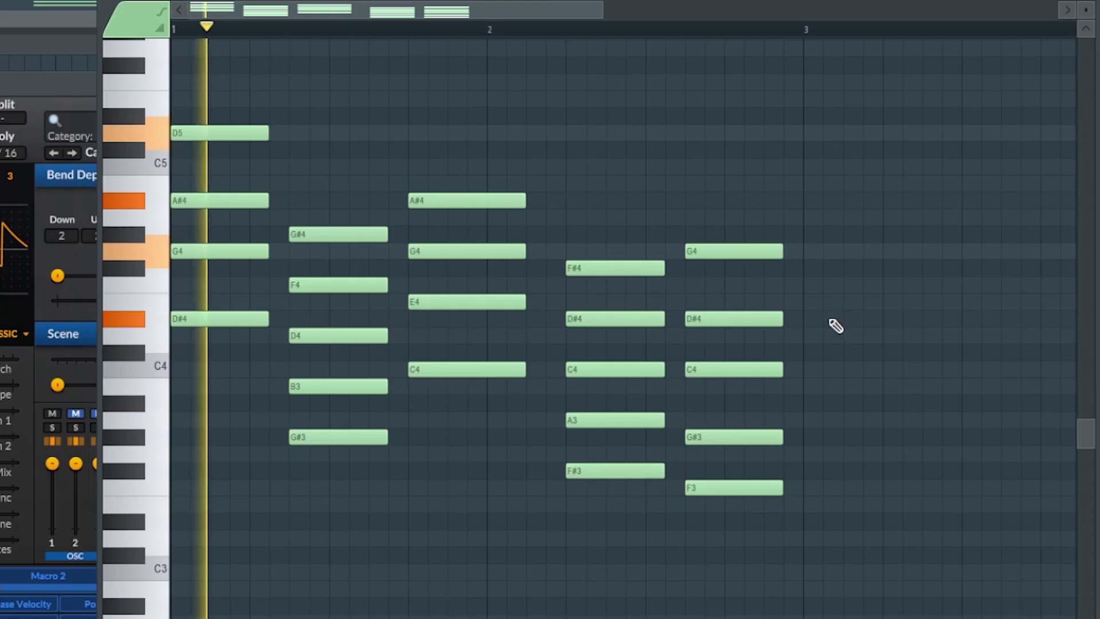
scroll(632, 100, down, 2)
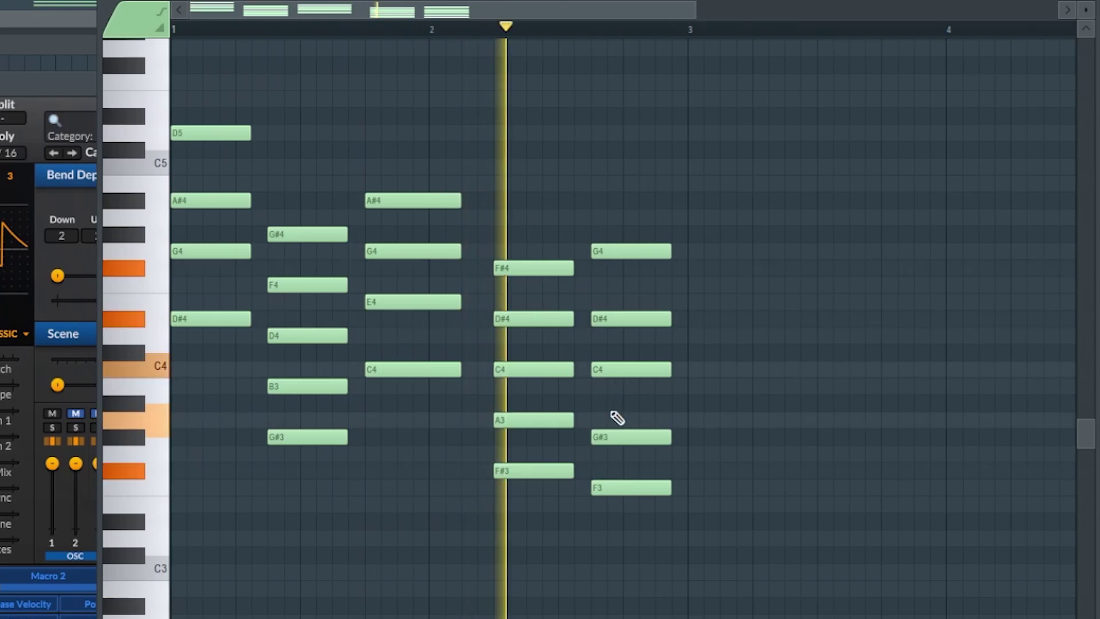
Step: Add an F3 bass note under the first chord and play the progression
click(172, 453)
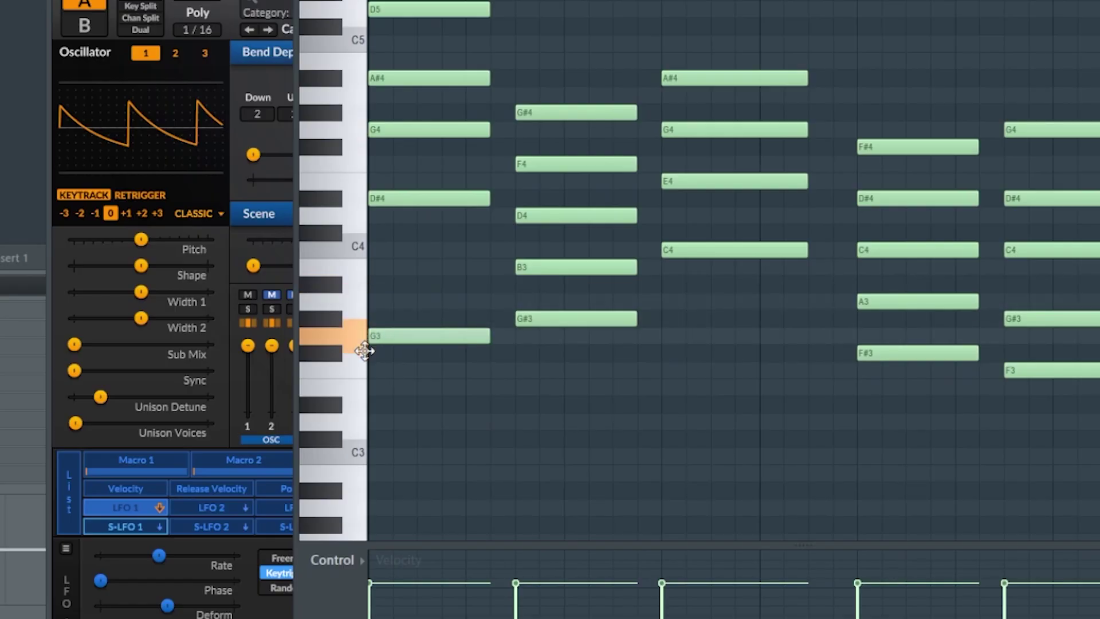
drag(365, 351, 368, 376)
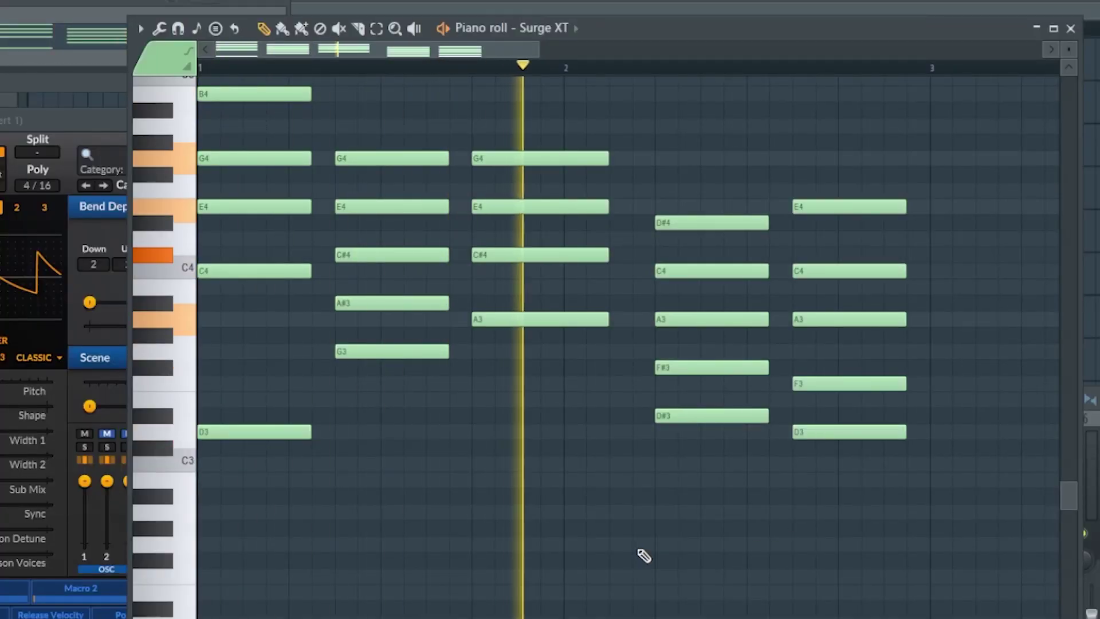
key(space)
Step: Split the fifth chord's top note into short F4, E4, D4 notes and lead into the first chord's B4 with grace notes A4 and A#4
scroll(631, 554, up, 1)
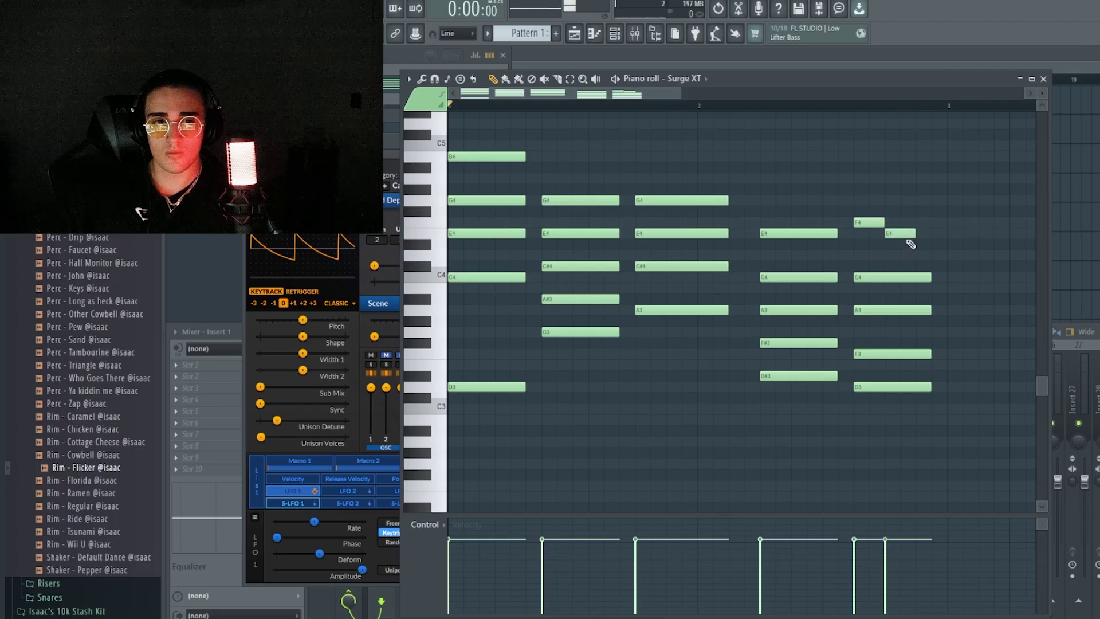
key(space)
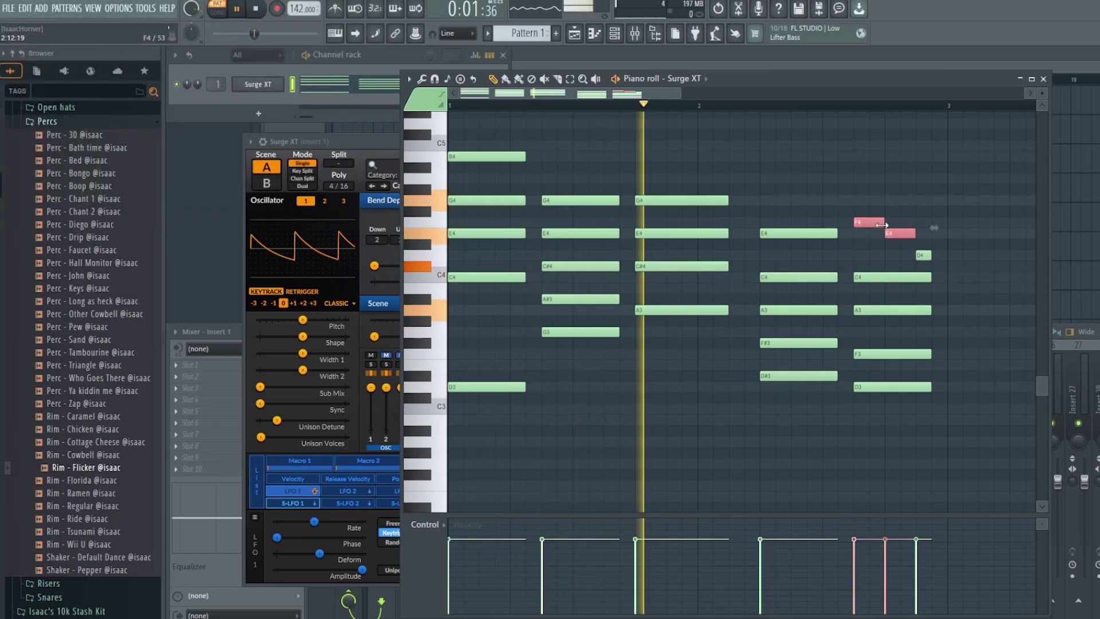
drag(884, 223, 873, 223)
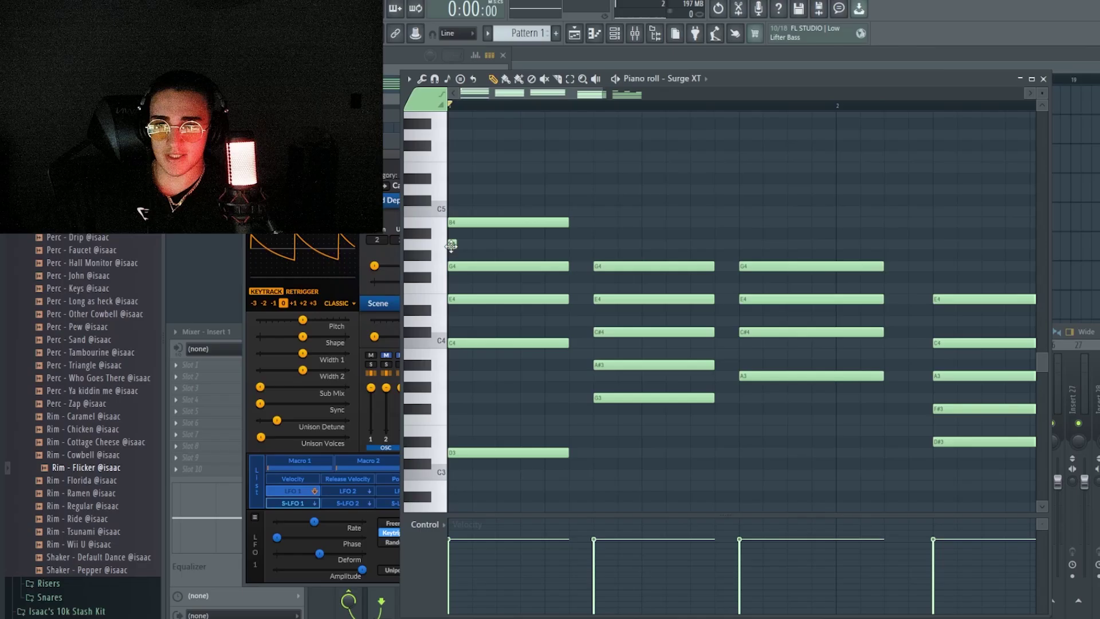
drag(463, 244, 460, 234)
drag(470, 223, 487, 222)
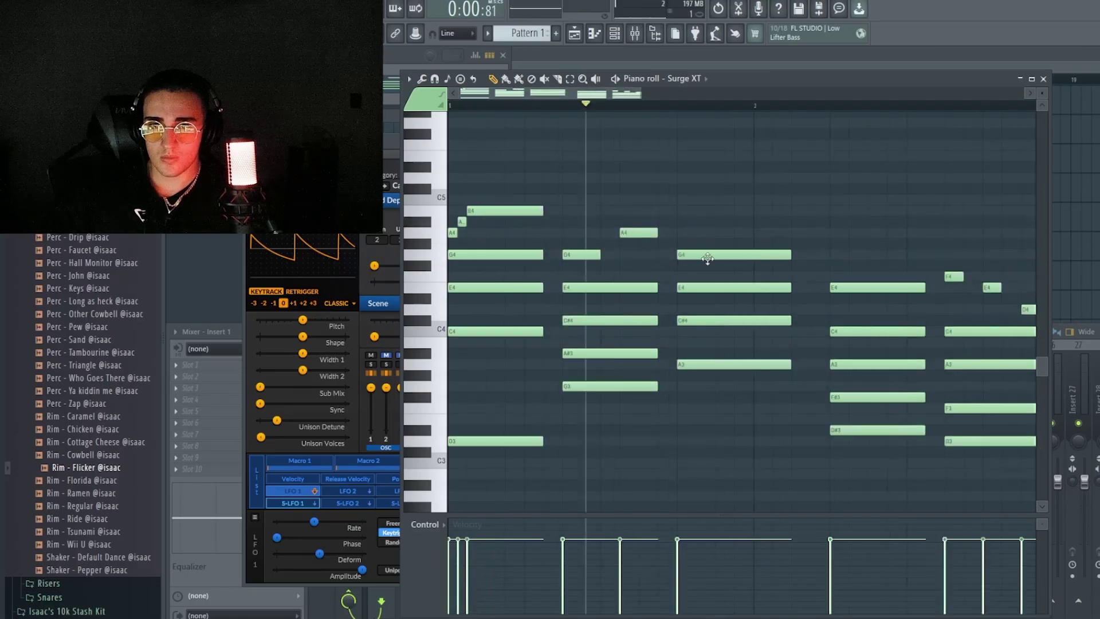
Step: Revoice the third chord to C3, E3, G3, B3 and E4, and play the result
drag(708, 258, 699, 467)
scroll(698, 467, down, 3)
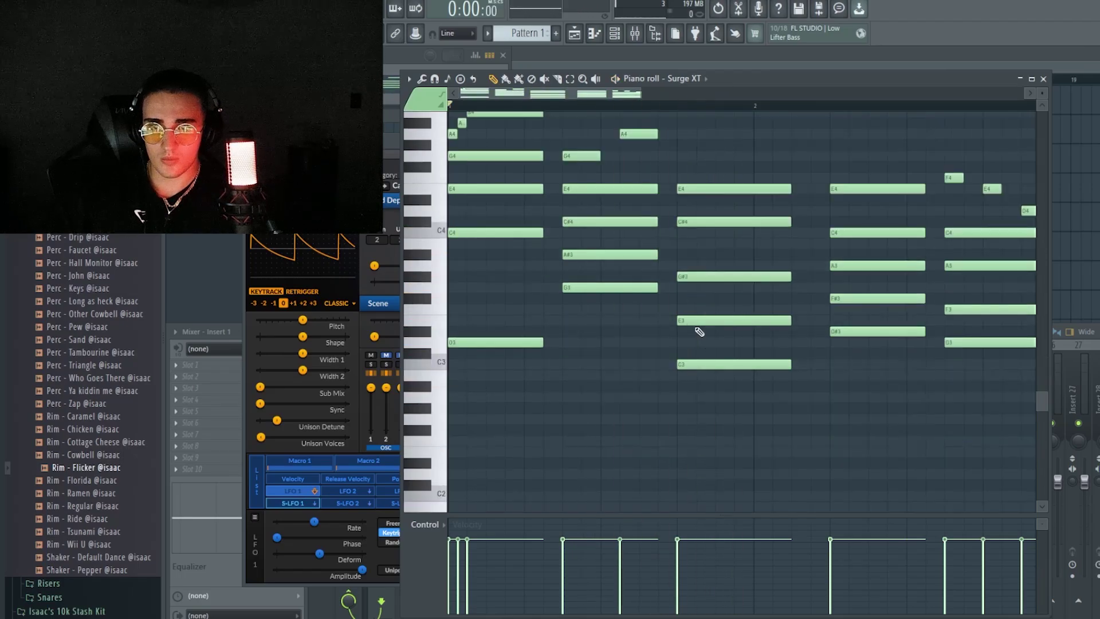
drag(703, 279, 702, 289)
drag(702, 222, 702, 249)
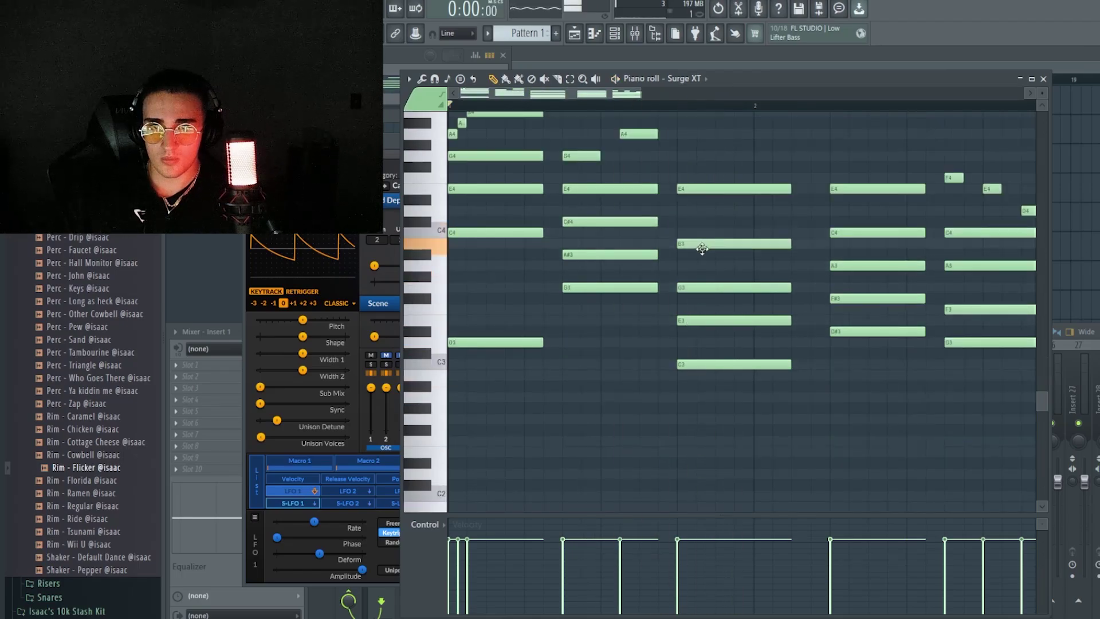
key(space)
scroll(819, 311, up, 1)
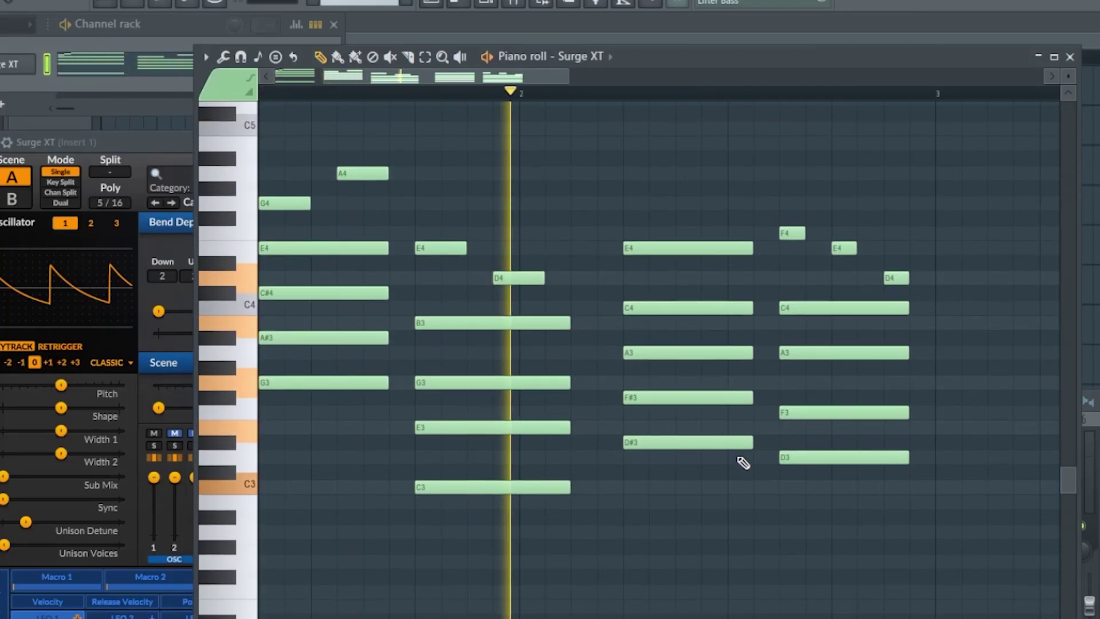
Step: Stop playback and transpose all notes down two semitones
key(space)
key(ctrl+a)
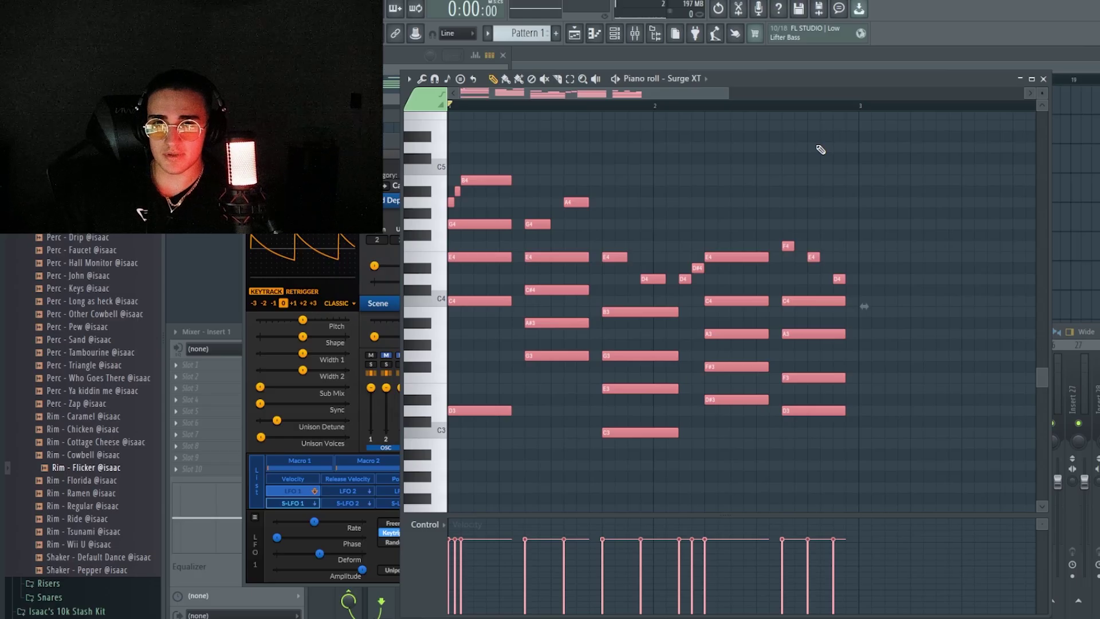
key(Down)
key(Down)
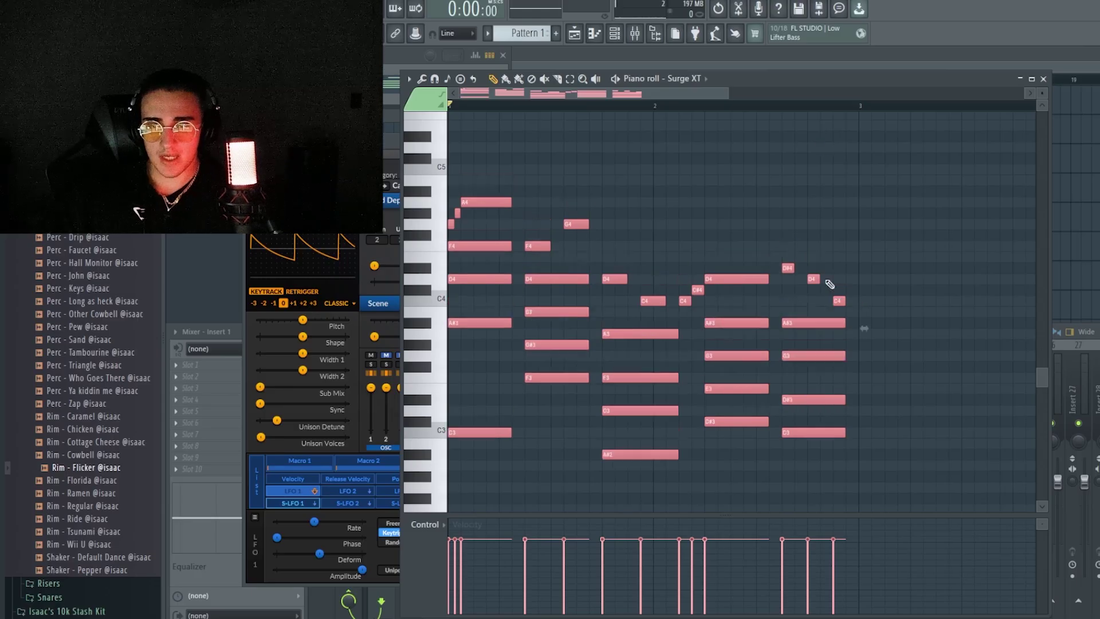
Step: Shift all selected notes down one semitone and back up again
scroll(877, 352, down, 4)
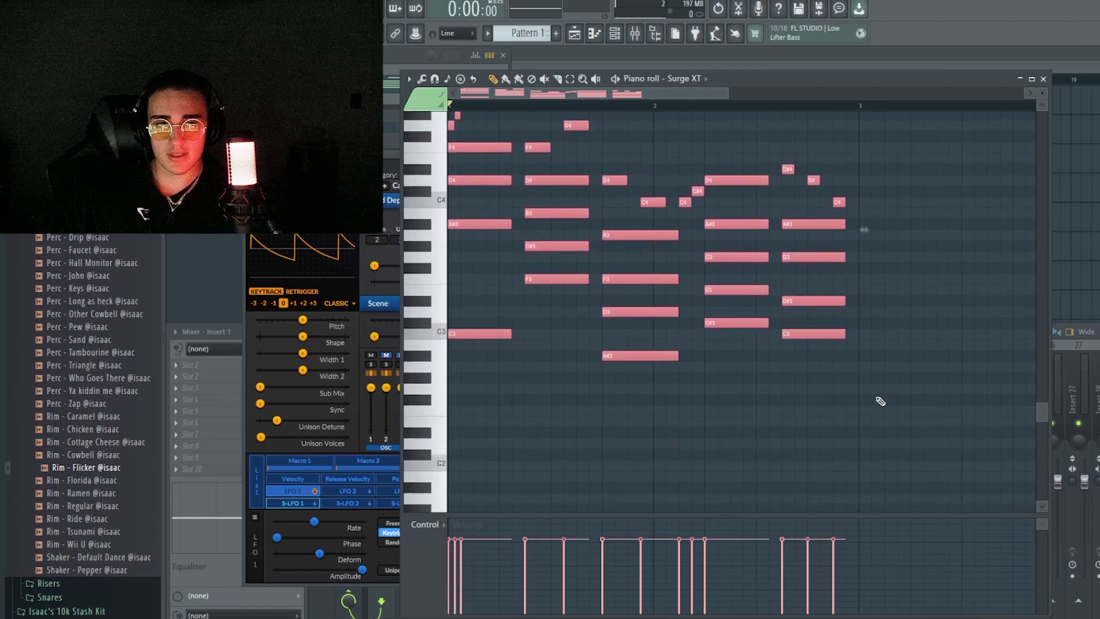
drag(881, 401, 453, 114)
scroll(541, 265, down, 3)
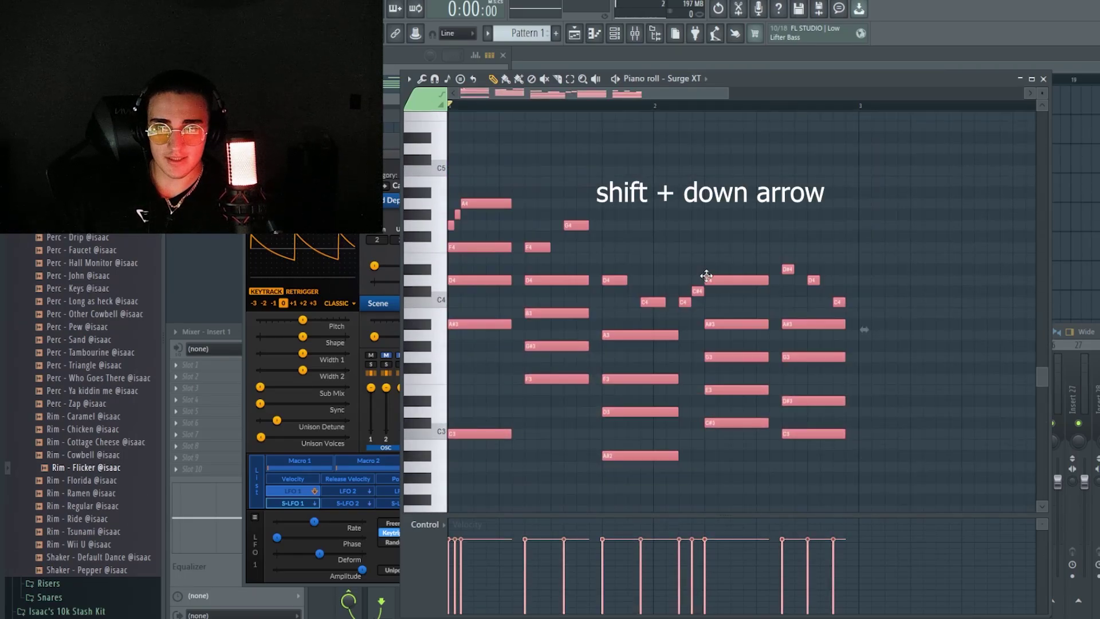
key(shift+Down)
key(shift+Up)
key(shift+Down)
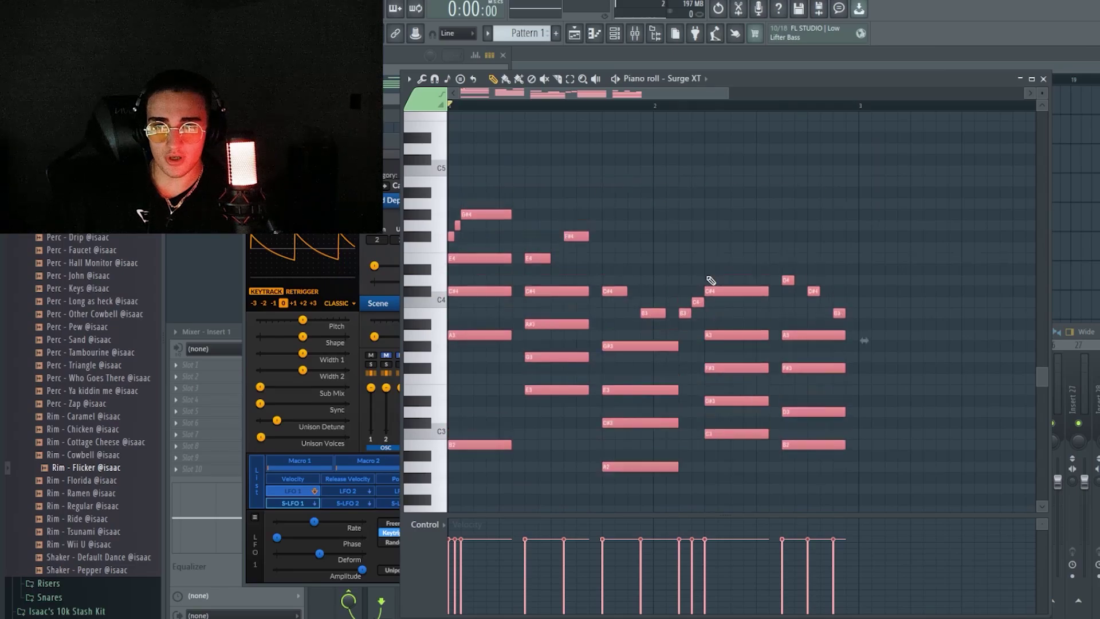
key(shift+Up)
Step: Play the progression, duplicate it into bars 3 and 4, and add a G2 bass note under the first pass's last chord
key(space)
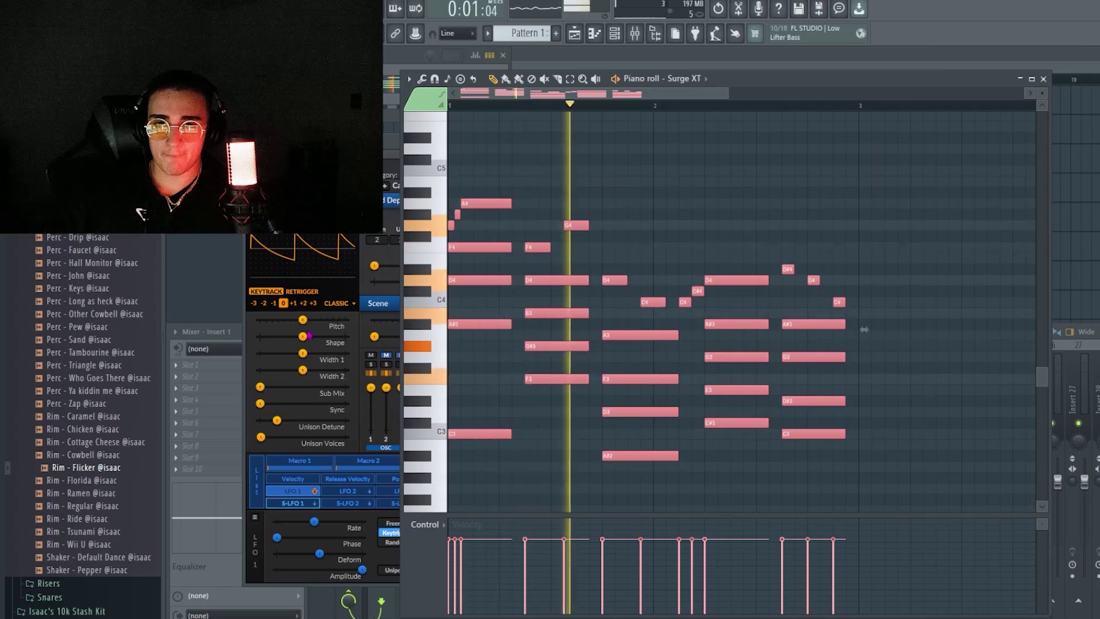
key(ctrl+d)
scroll(769, 475, down, 3)
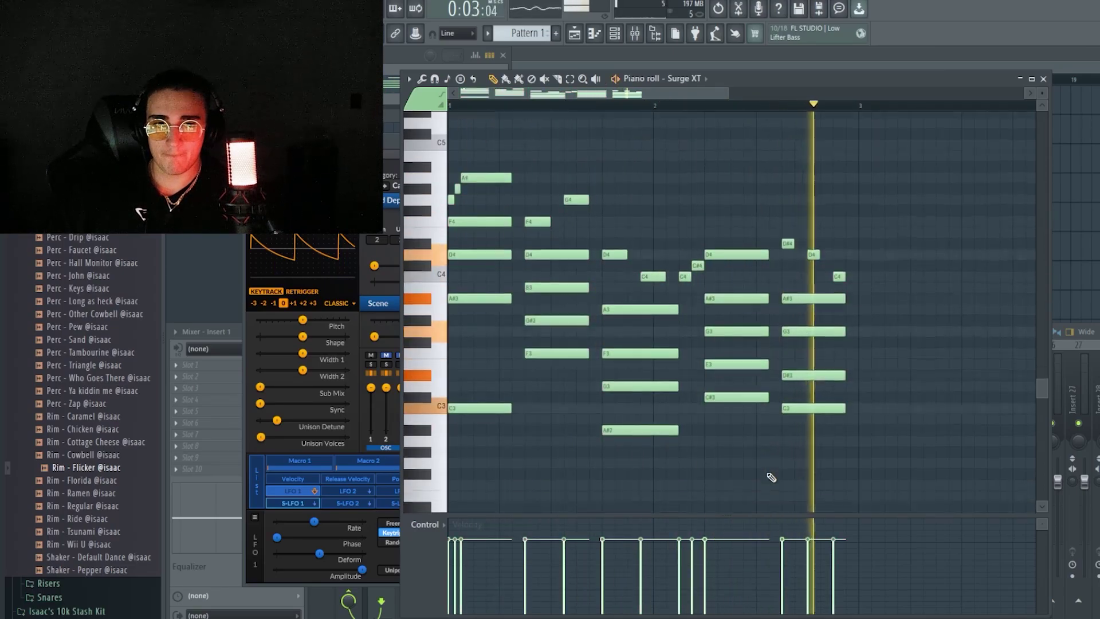
key(ctrl+b)
key(space)
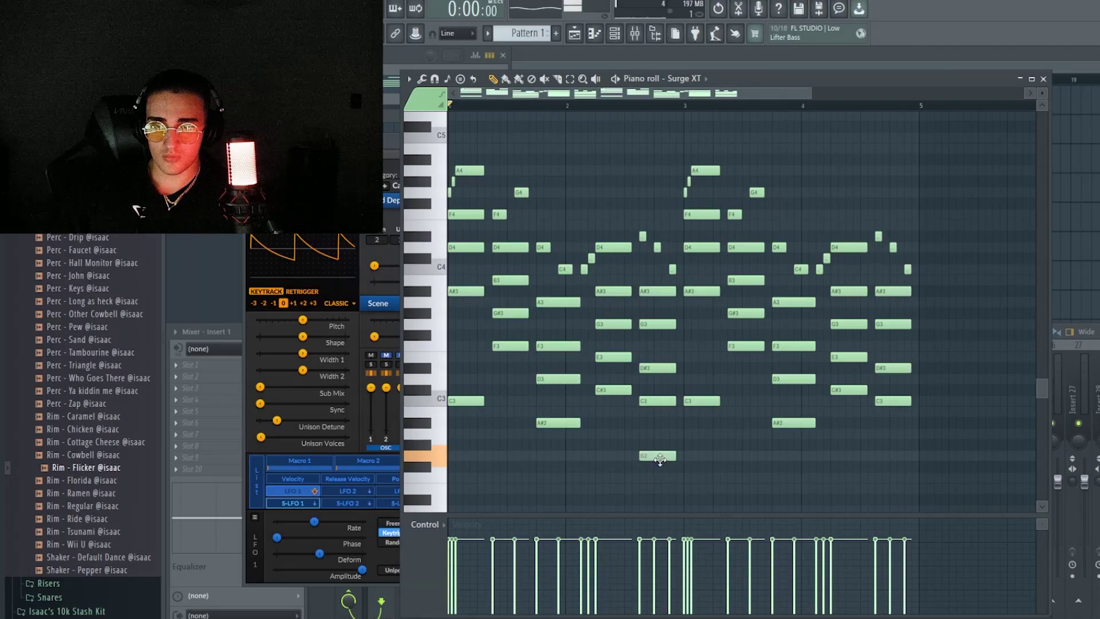
scroll(772, 106, down, 3)
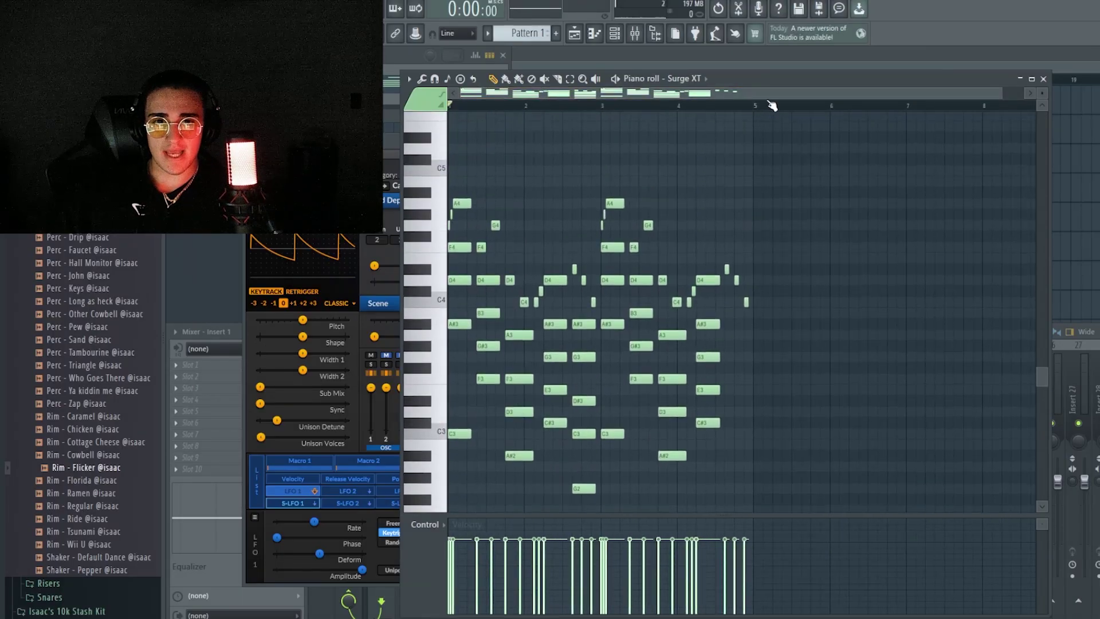
Step: Clear the fourth chord and the closing melody notes from the end of the duplicated progression in bar 4
drag(768, 106, 662, 113)
scroll(687, 104, up, 2)
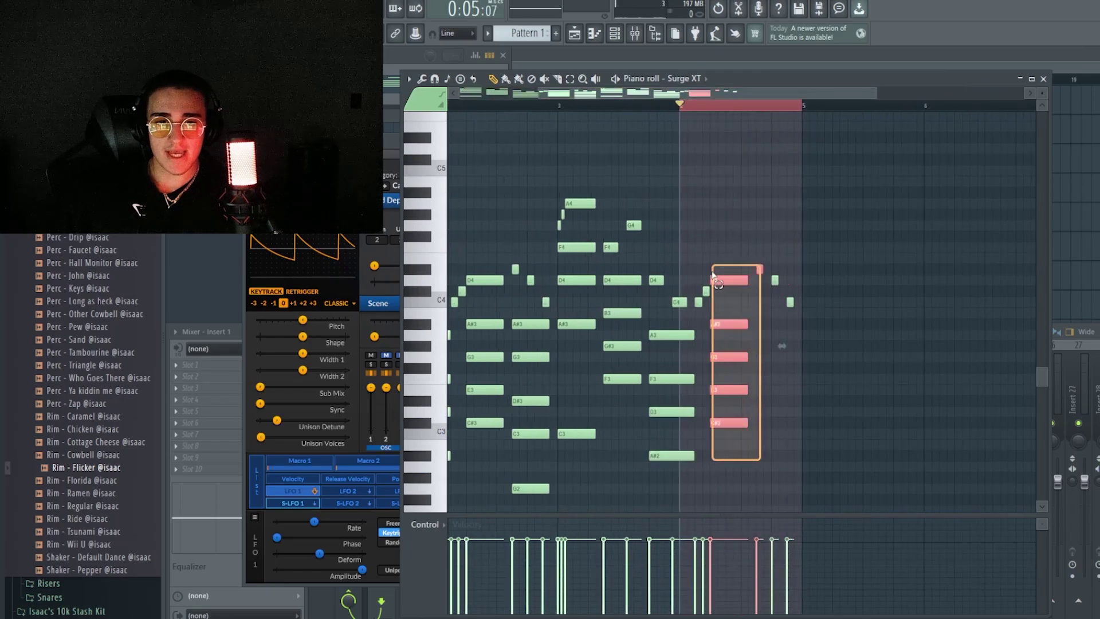
drag(734, 282, 871, 282)
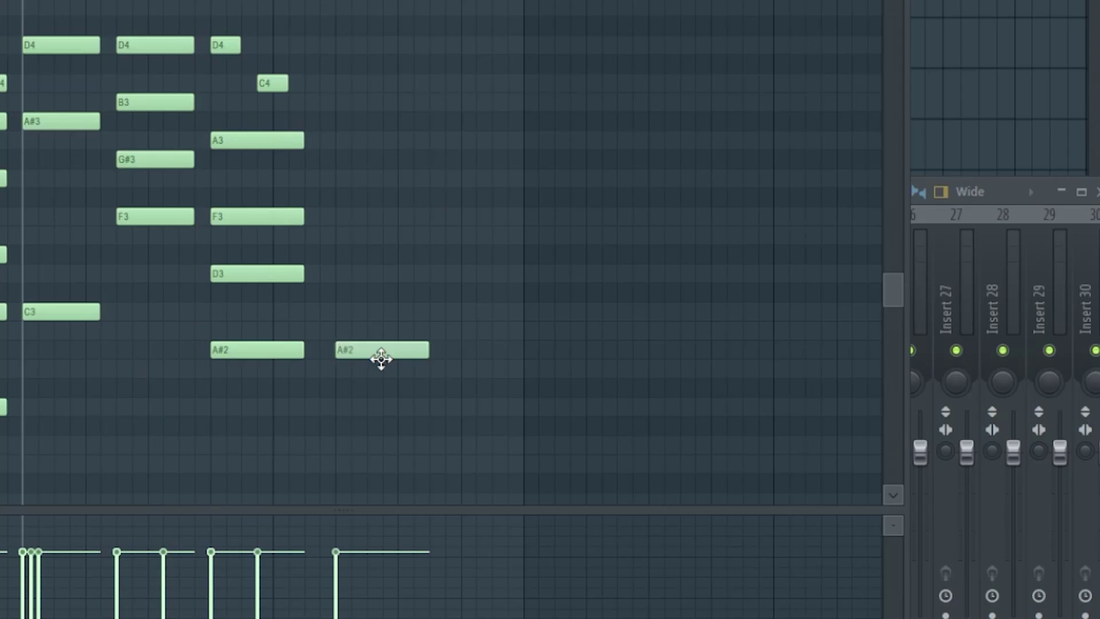
Step: Build a new closing chord at the end of bar 4 with B2, D3, F3 and G#3
click(780, 412)
click(779, 378)
click(779, 345)
click(780, 313)
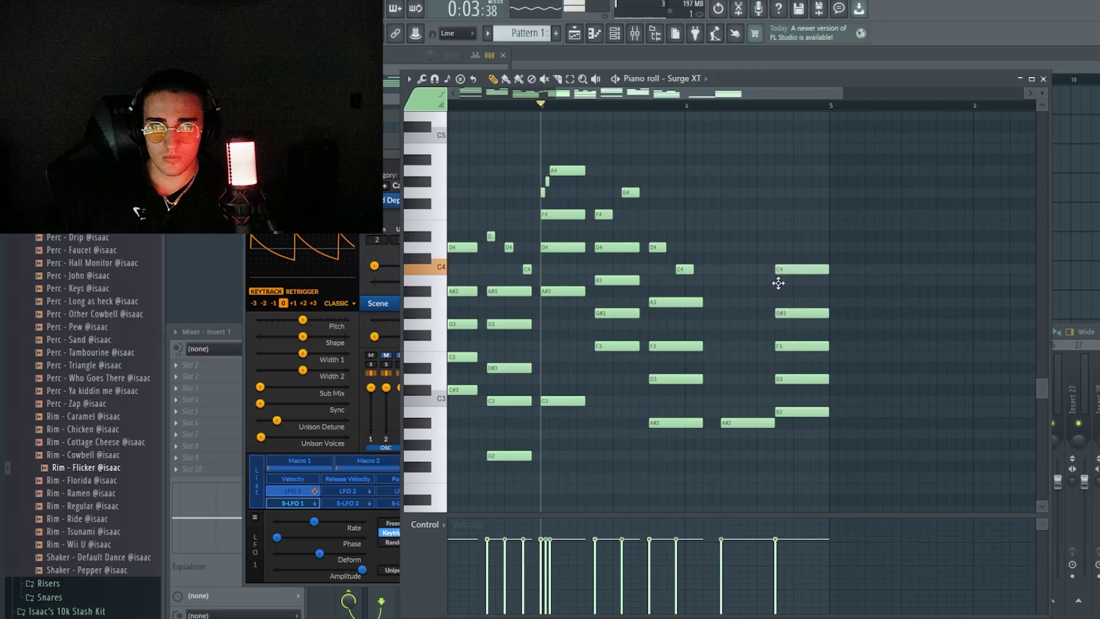
Step: Stack D3, F3, A3 and A#3 on the preceding A#2, and shorten the closing chord's B3 and G#3 to add a short G3
click(723, 388)
click(727, 346)
drag(724, 302, 723, 297)
drag(826, 280, 794, 280)
click(818, 314)
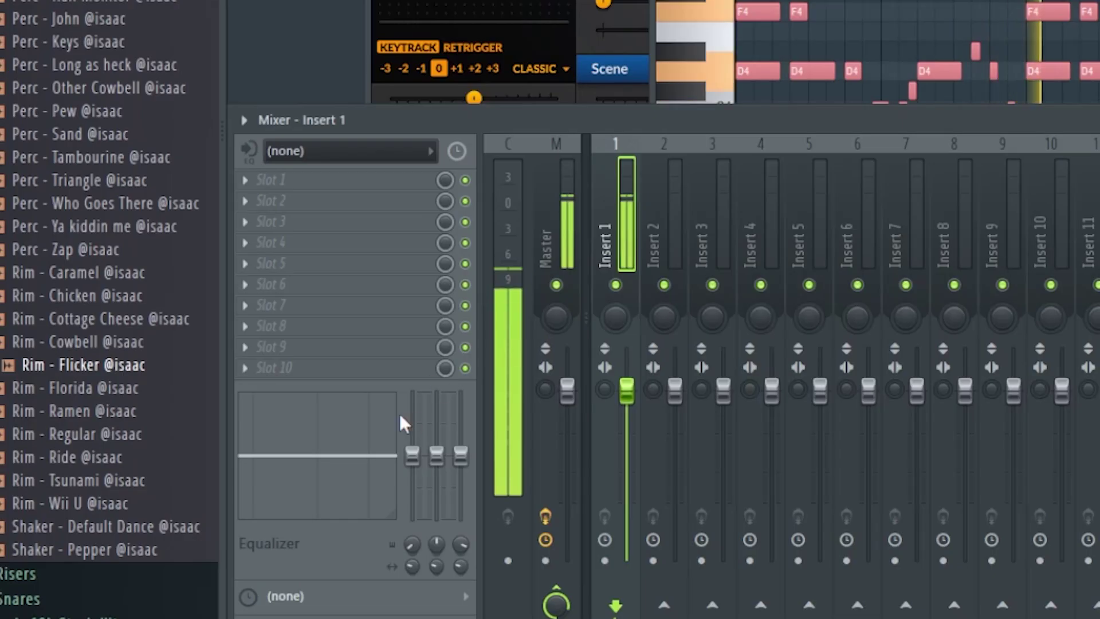
Step: Lower the low band of mixer Insert 1's equalizer to its minimum
drag(412, 453, 412, 519)
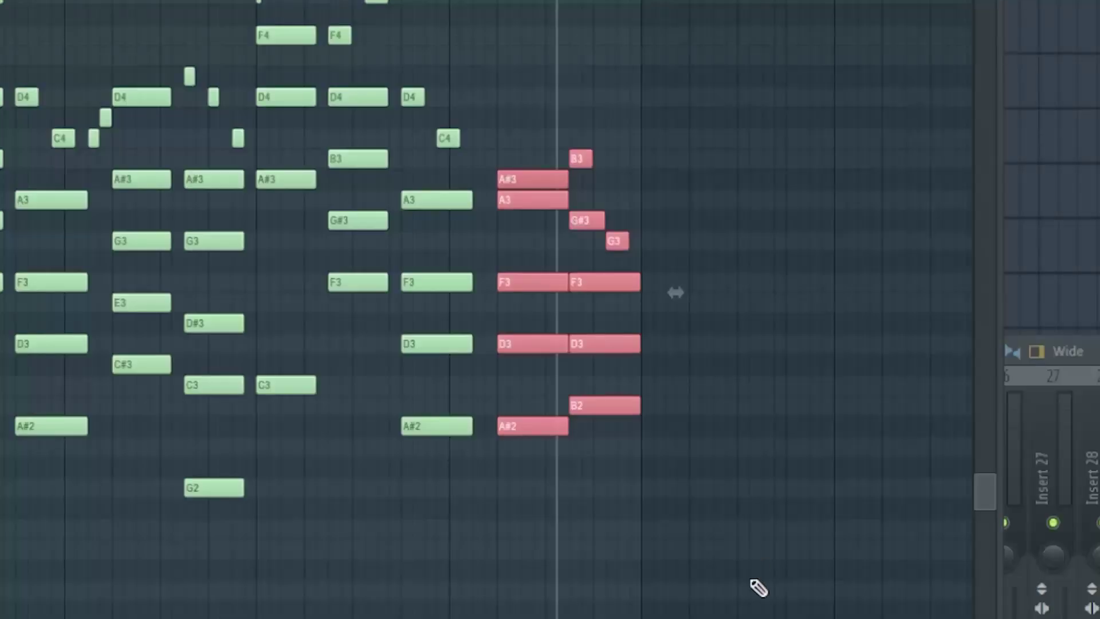
Step: Select the whole Surge XT progression and transpose it up three semitones
drag(757, 590, 545, 147)
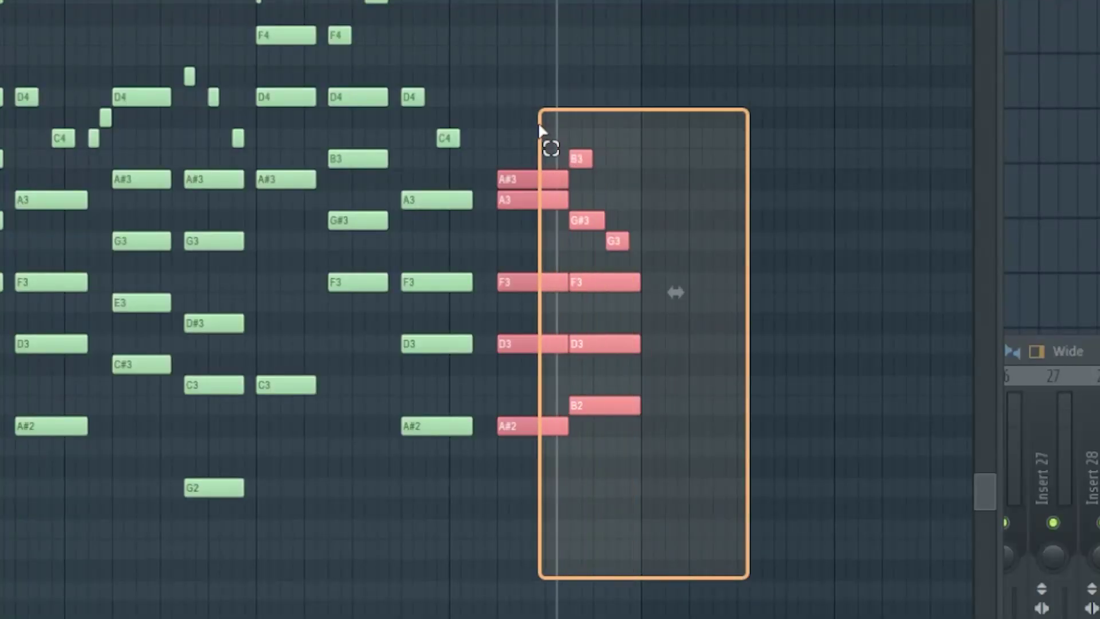
key(ctrl+a)
scroll(804, 142, up, 3)
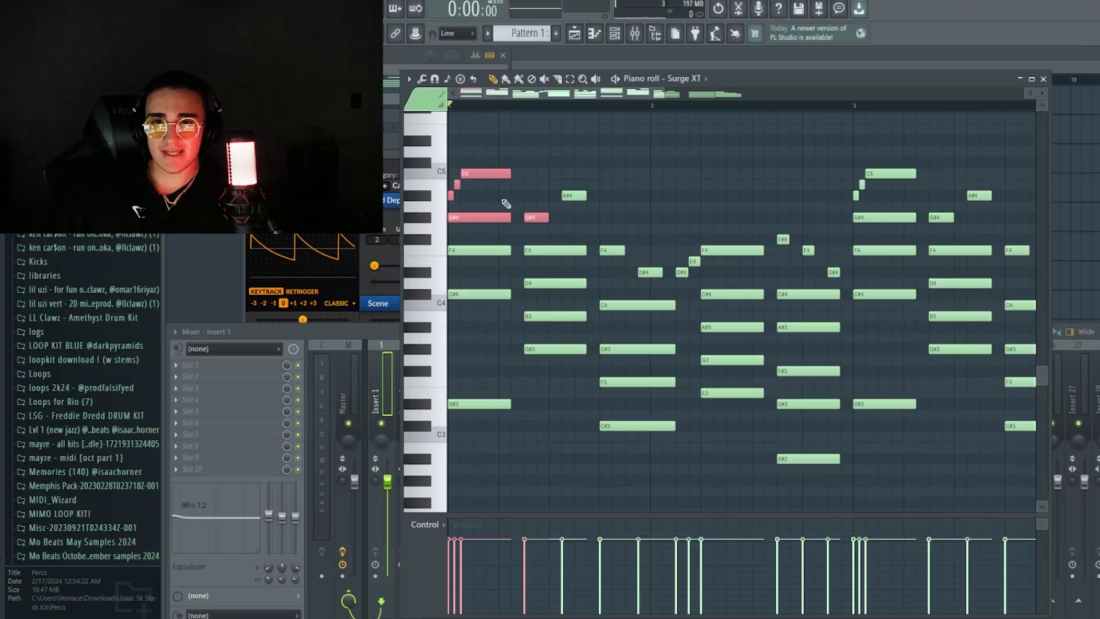
click(473, 168)
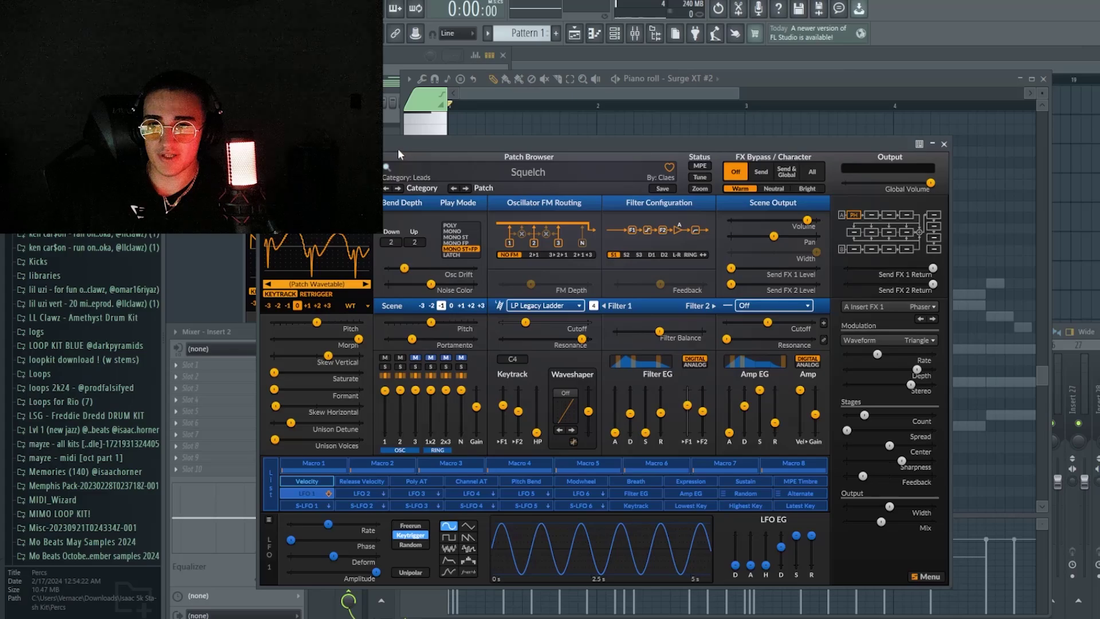
Step: Go through the oscillators of the Squelch lead patch and lower oscillator 2's unison voices to the minimum
drag(397, 149, 408, 156)
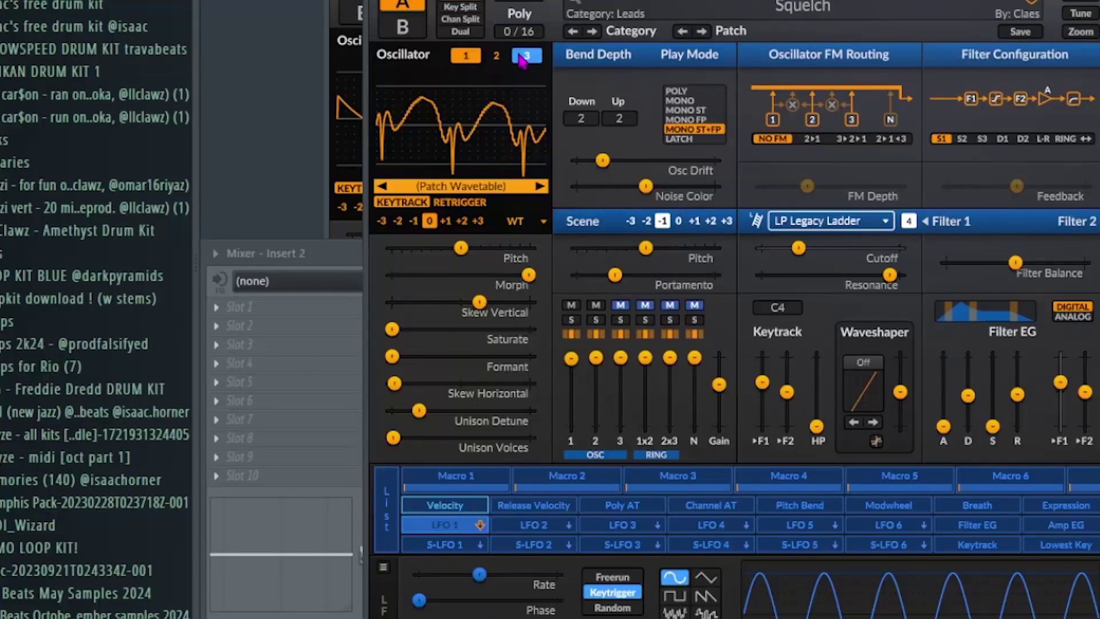
click(497, 56)
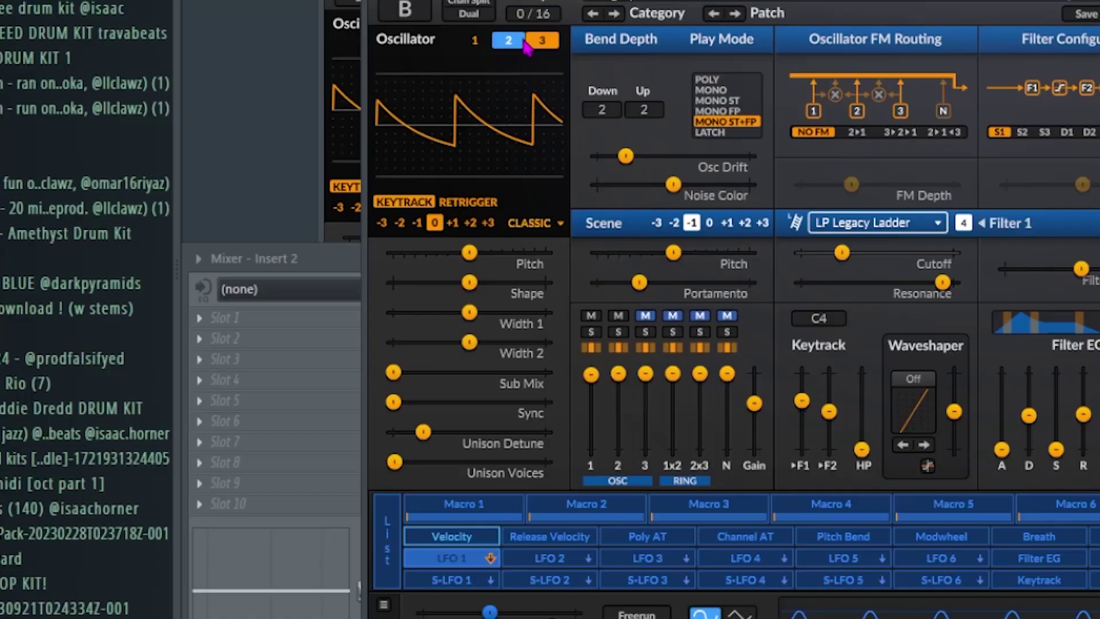
click(367, 211)
click(517, 46)
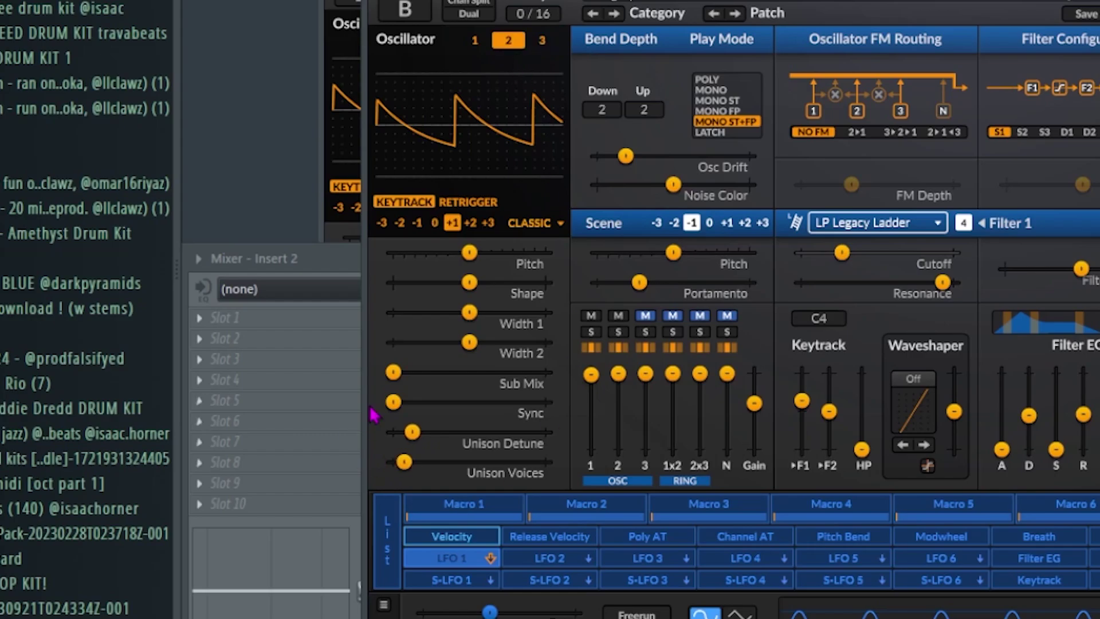
mouse_move(410, 467)
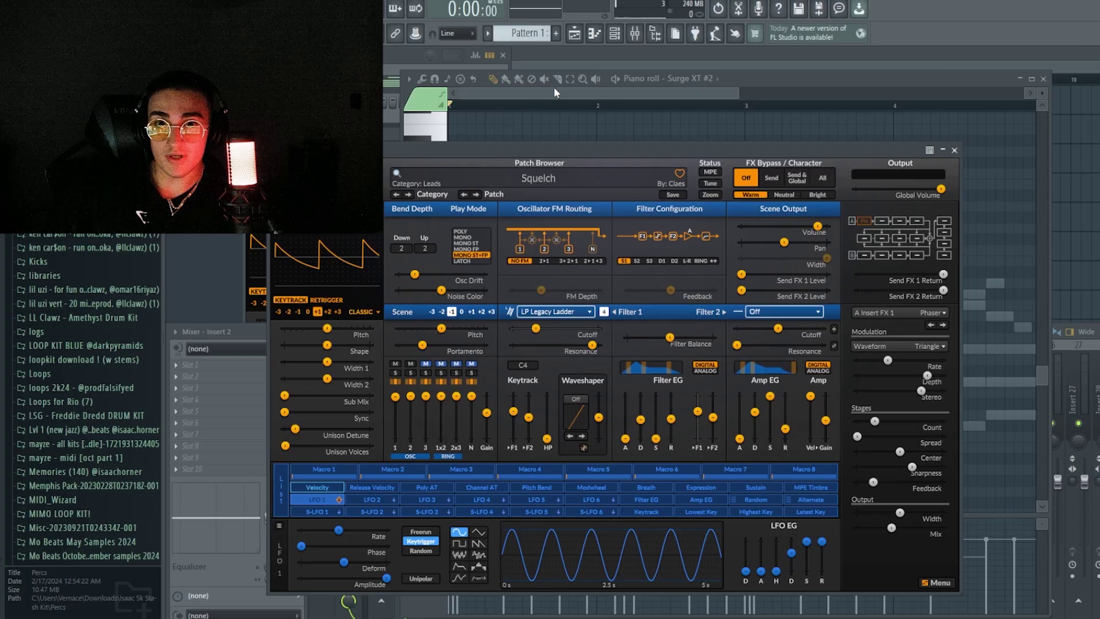
Step: Write a Surge XT #2 lead phrase from bar 1 with C6, A#5, G#5 and A#5, closing on D#5, F5 and D#5
click(554, 91)
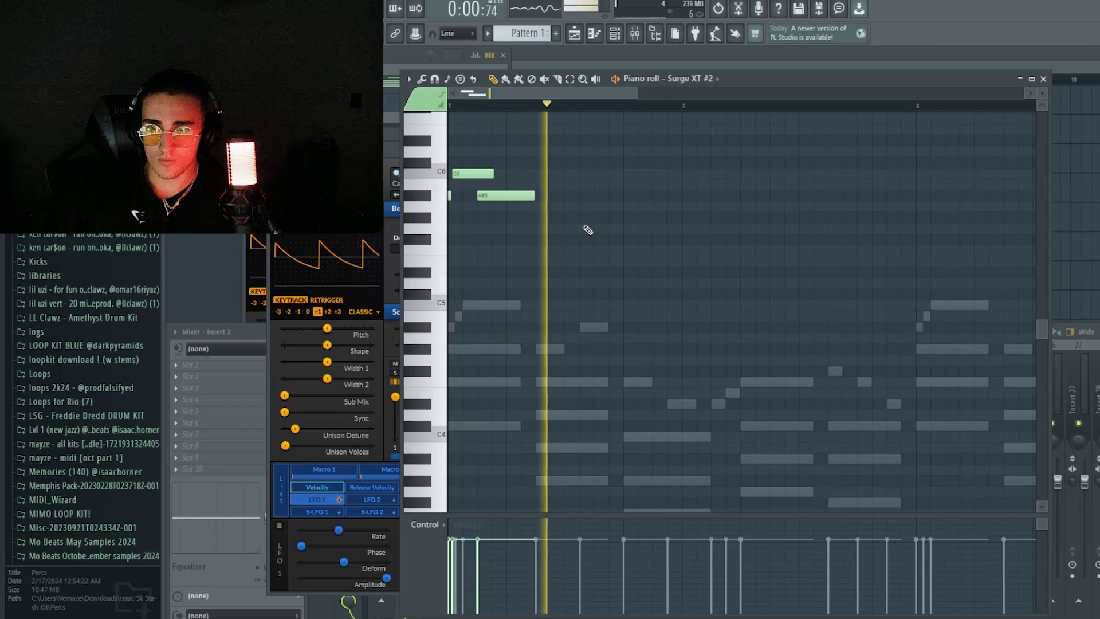
click(541, 193)
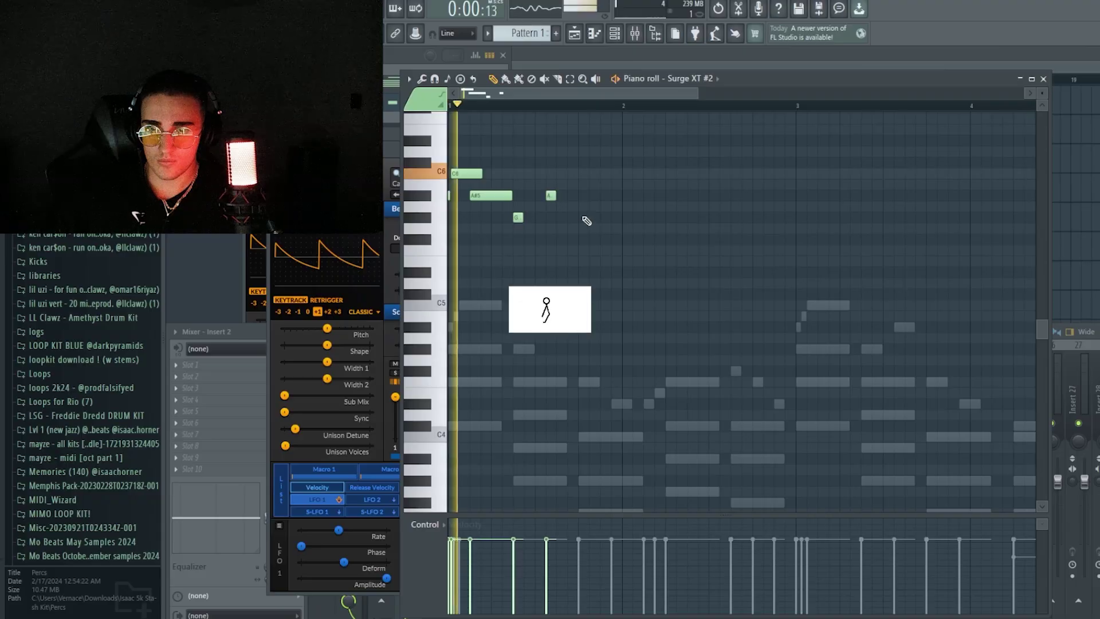
click(571, 319)
click(626, 355)
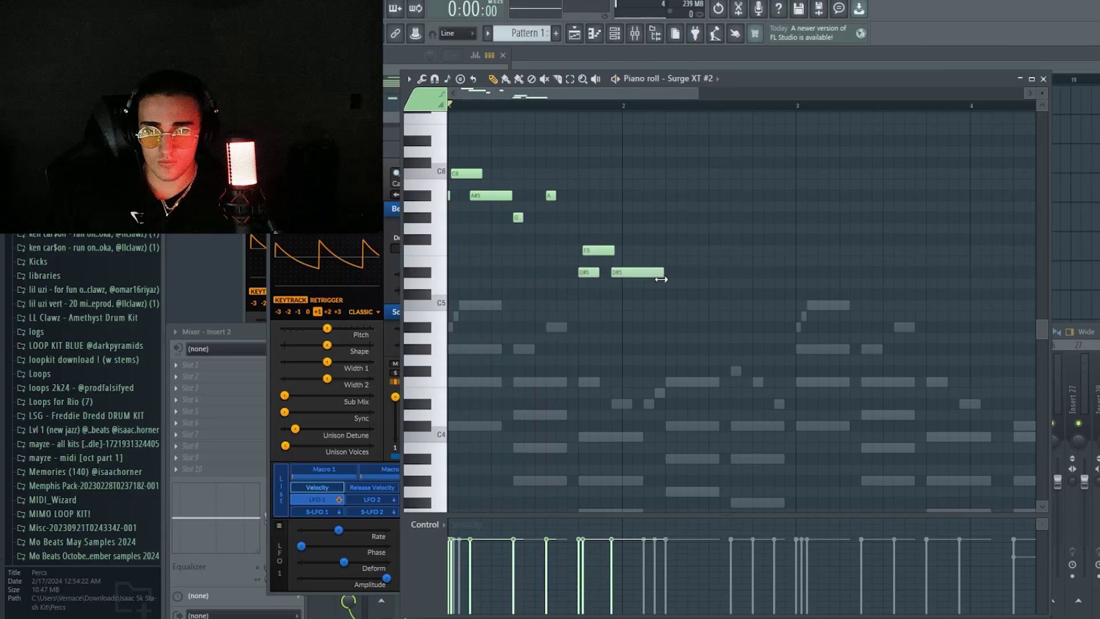
Step: Repeat the lead phrase from bar 3 and raise its three closing notes to A#5, C6 and G#5
key(space)
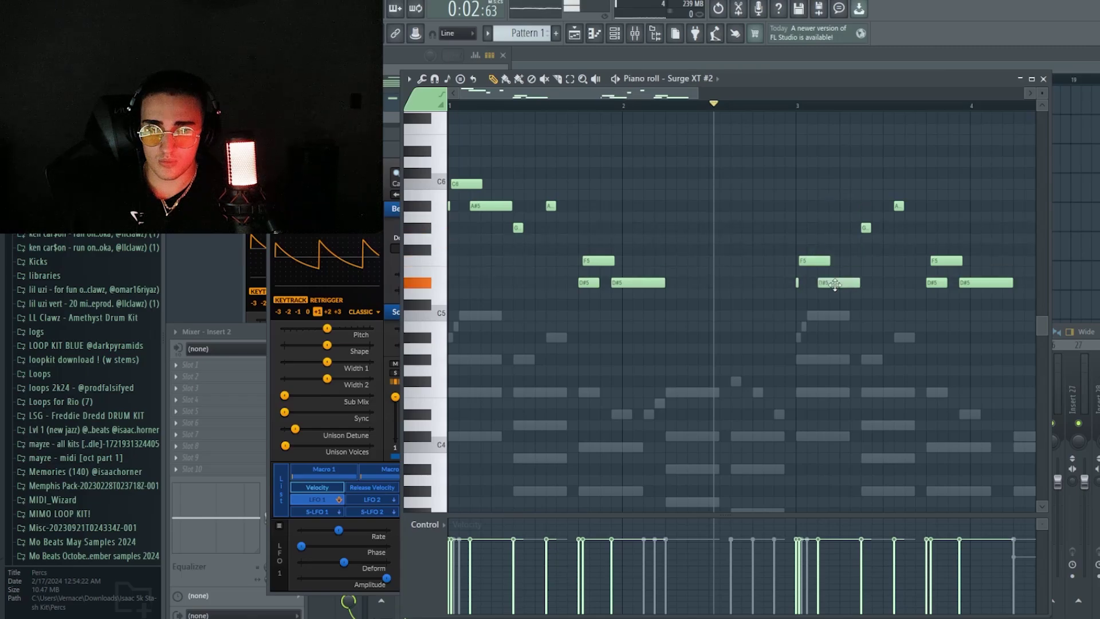
drag(898, 205, 927, 208)
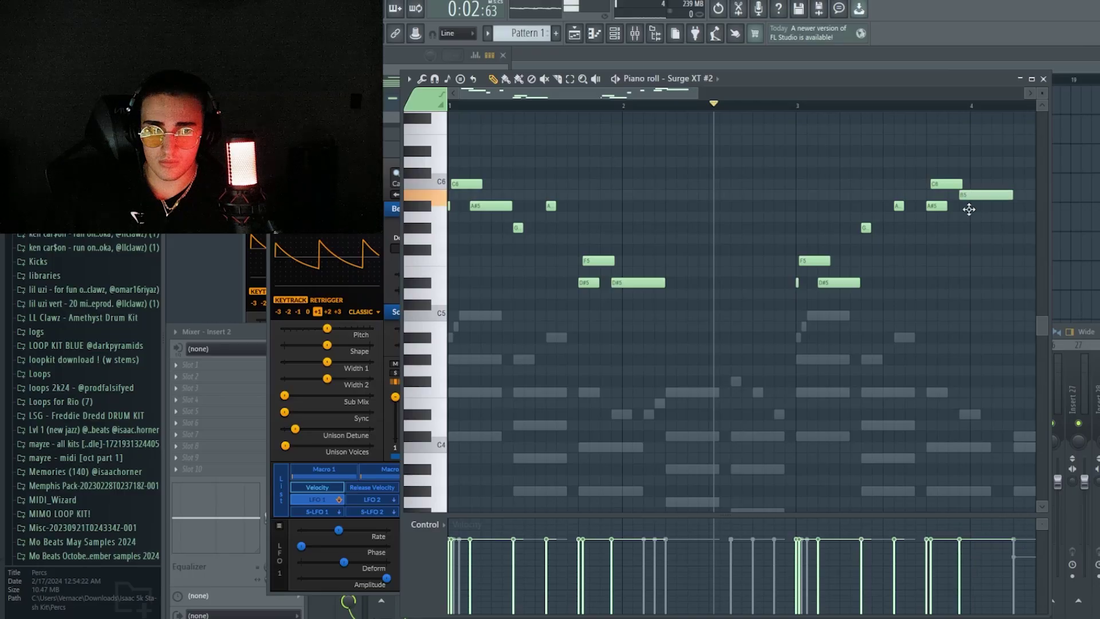
key(space)
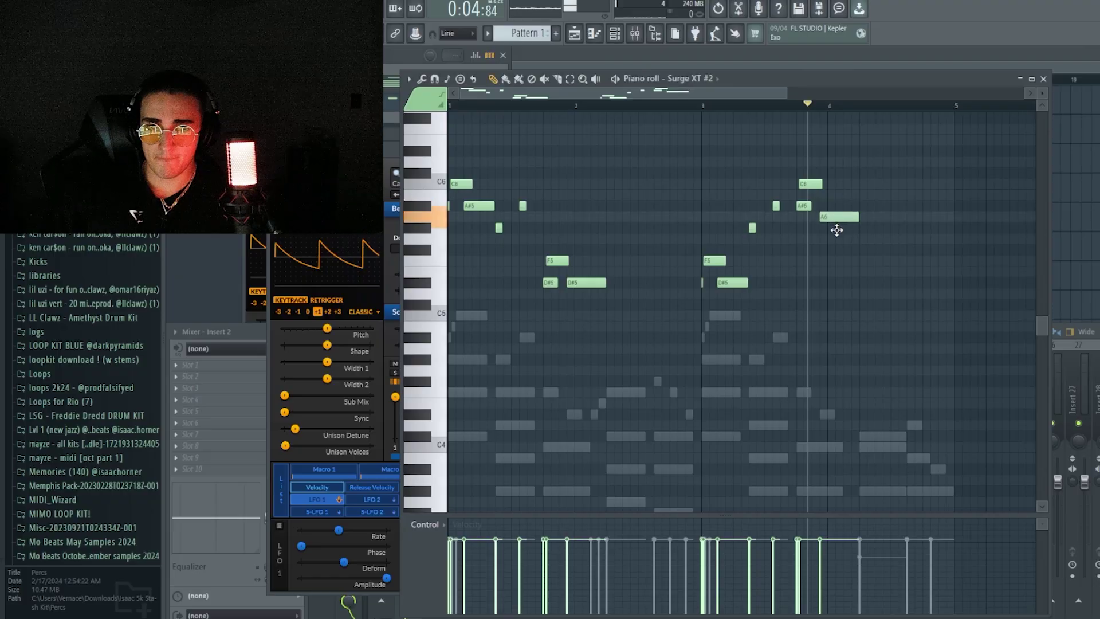
drag(836, 229, 838, 229)
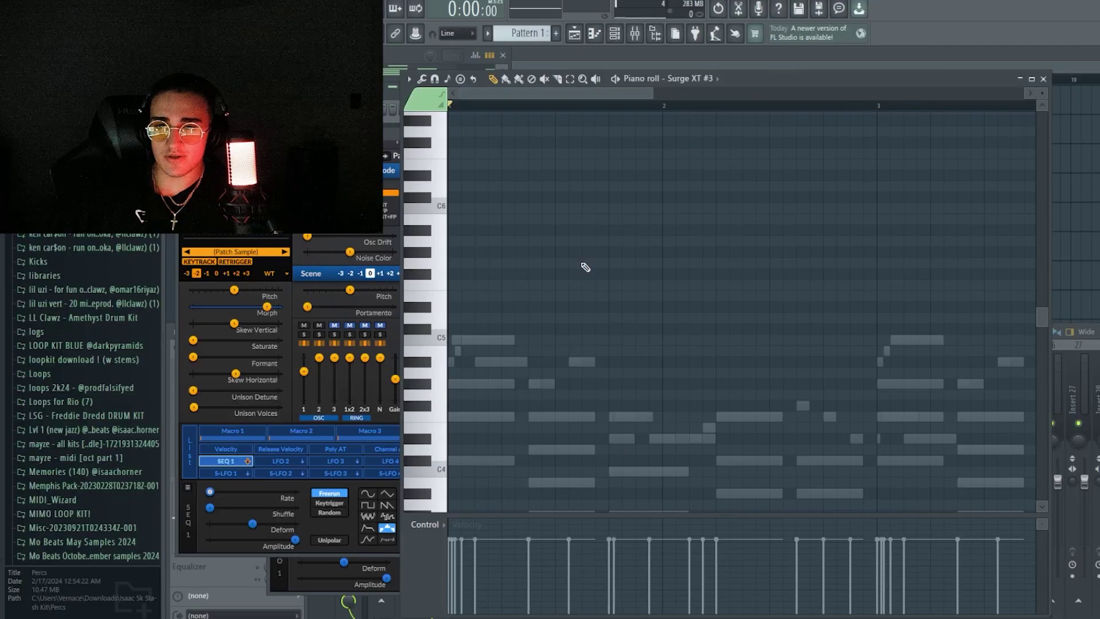
Step: Paste the Surge XT chord progression into Surge XT #3, raise it one octave and play it back
scroll(585, 267, down, 3)
key(F6)
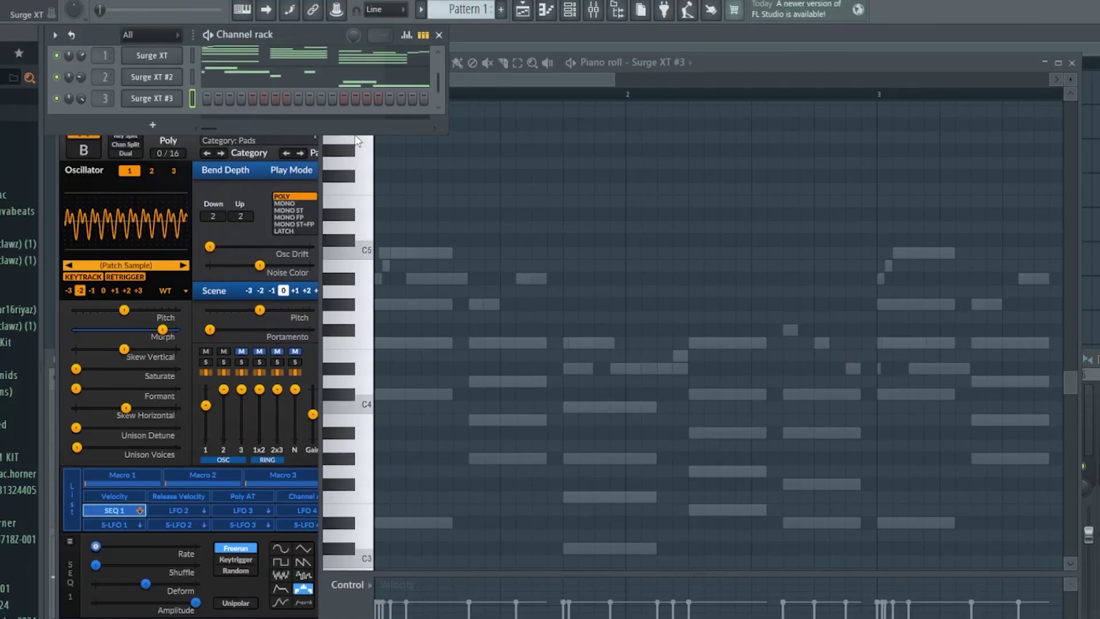
key(ctrl+v)
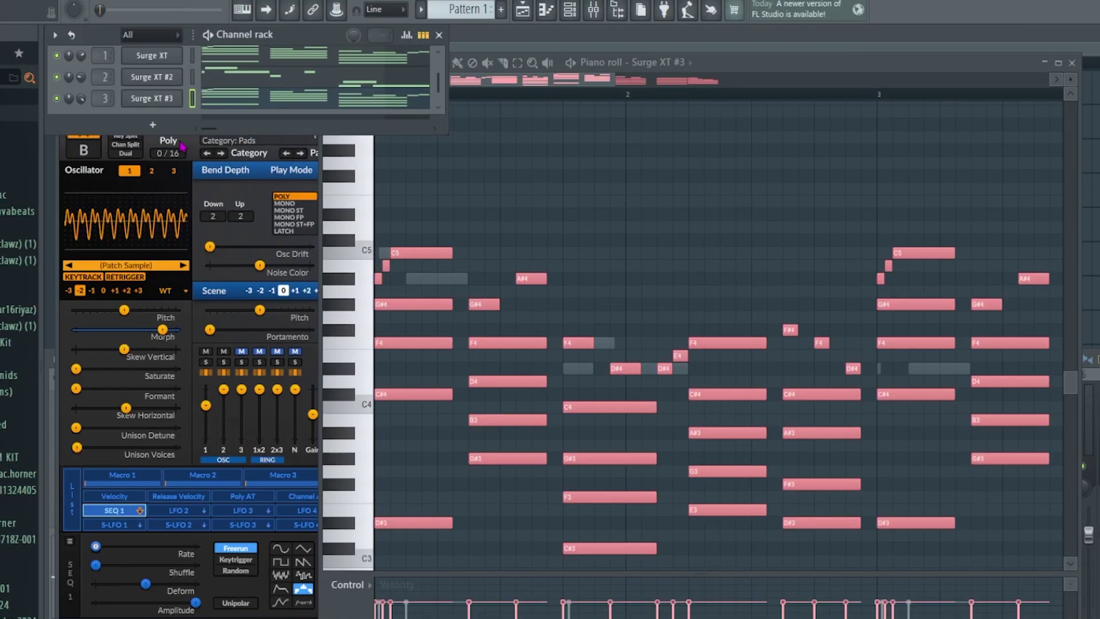
key(ctrl+Up)
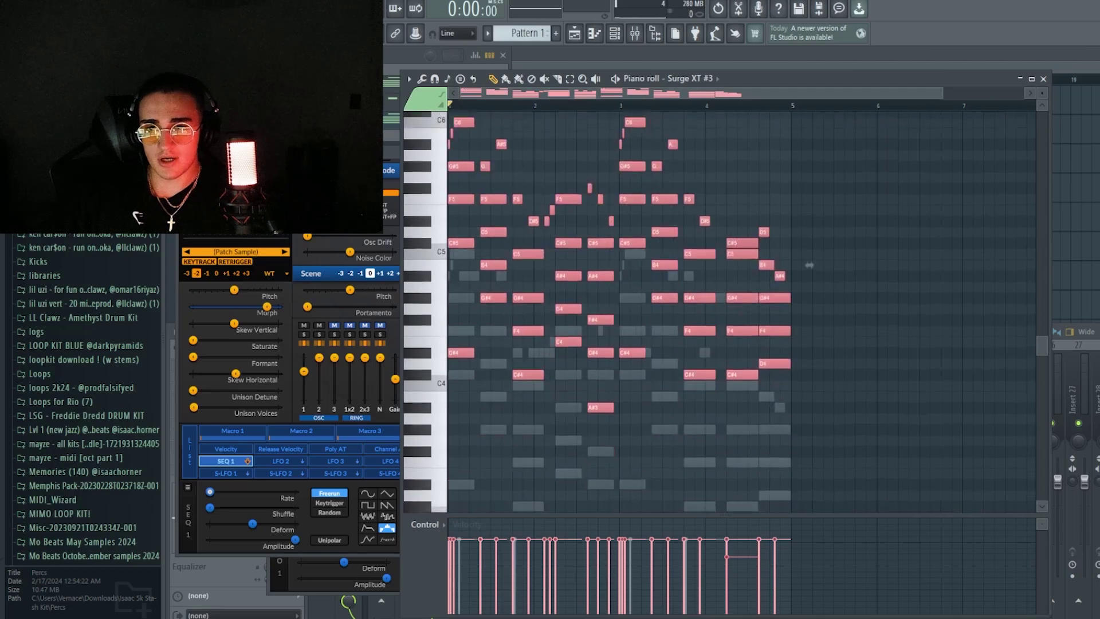
key(space)
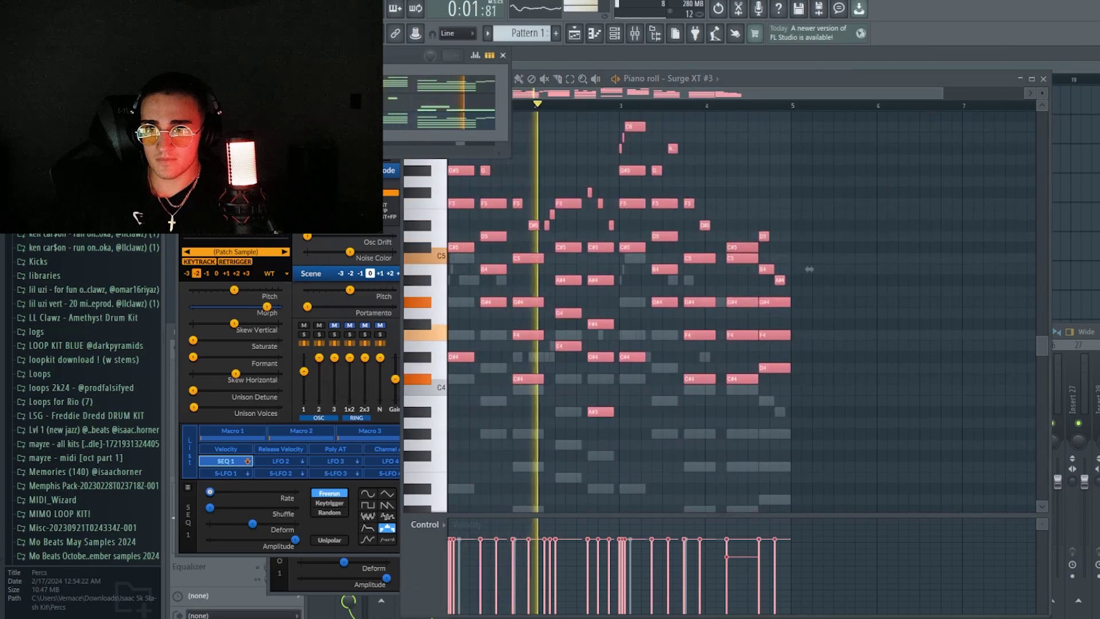
Step: Enable Downsample distortion and reverb in SerumFX on mixer Insert 3 for the Surge XT #3 pad
key(F7)
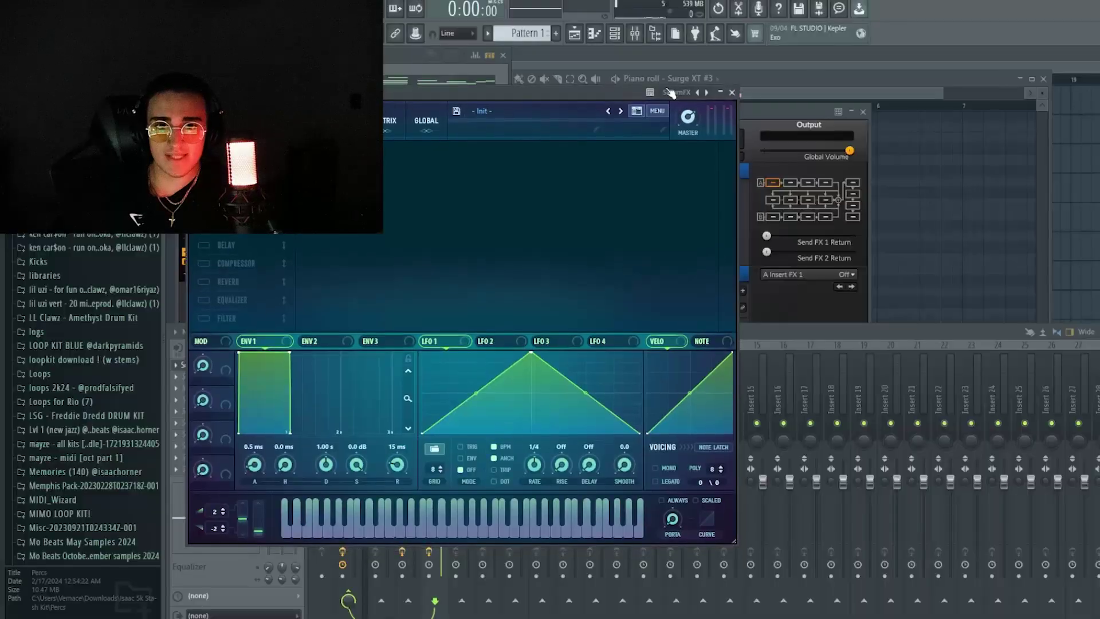
click(733, 92)
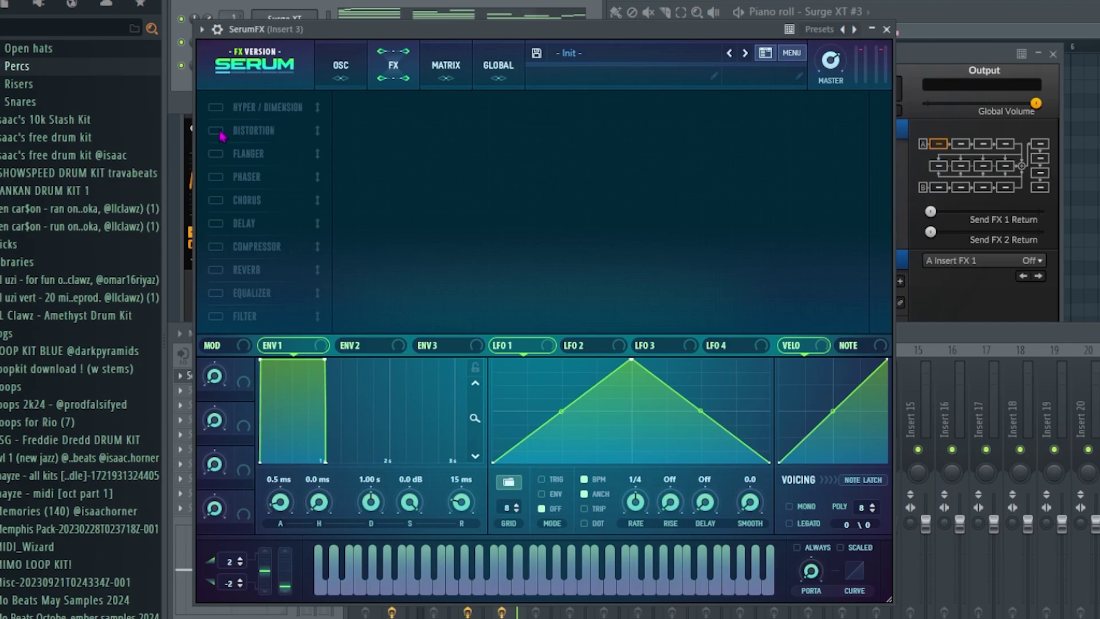
click(221, 133)
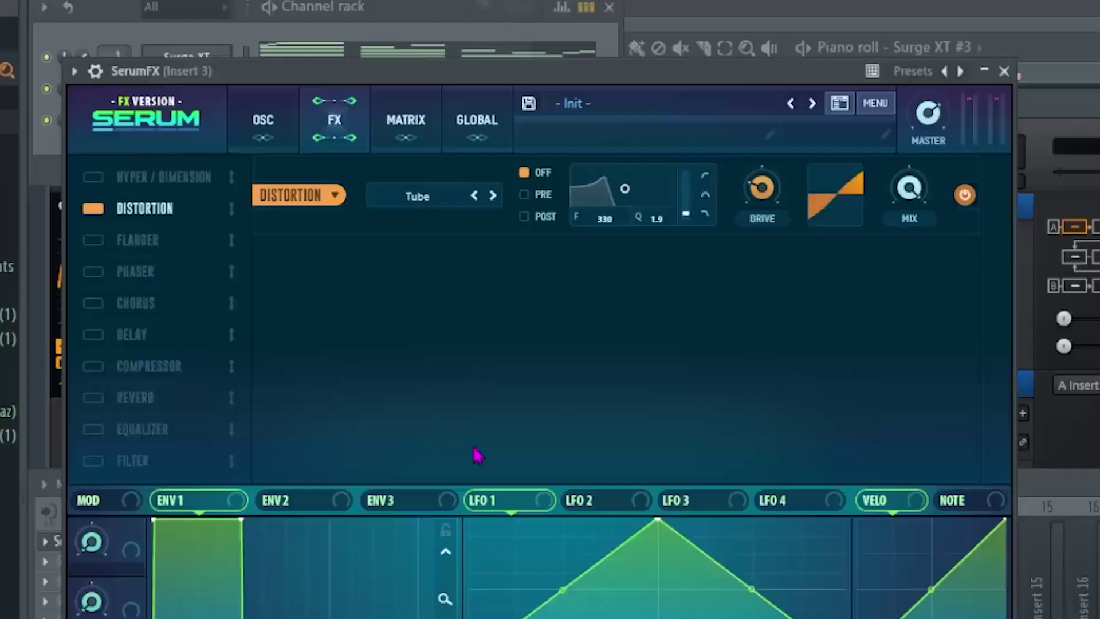
scroll(768, 207, down, 5)
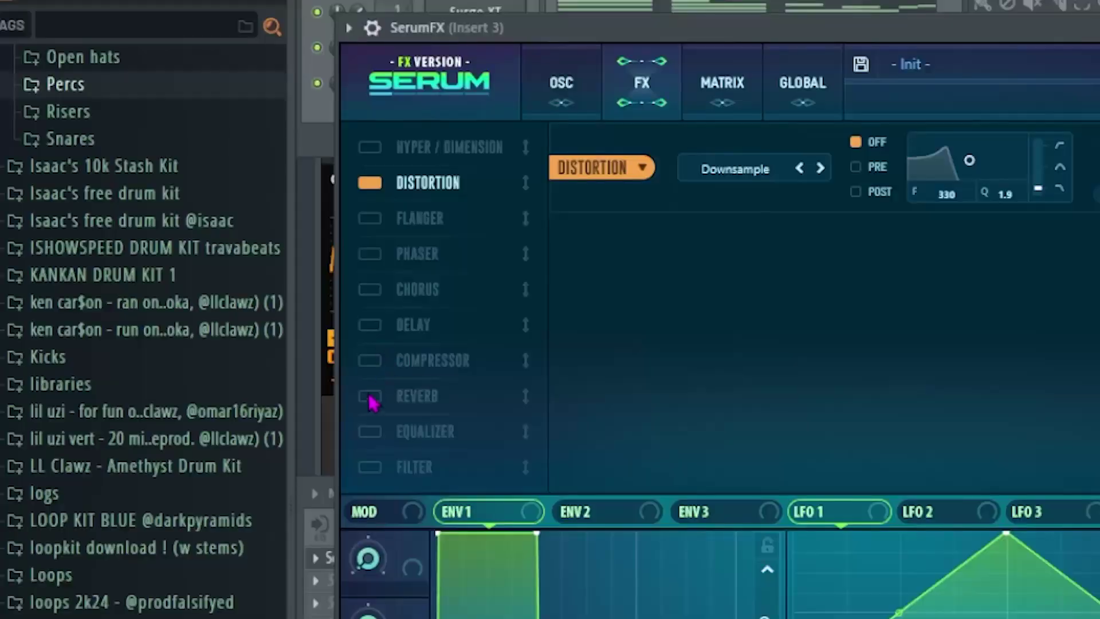
click(371, 395)
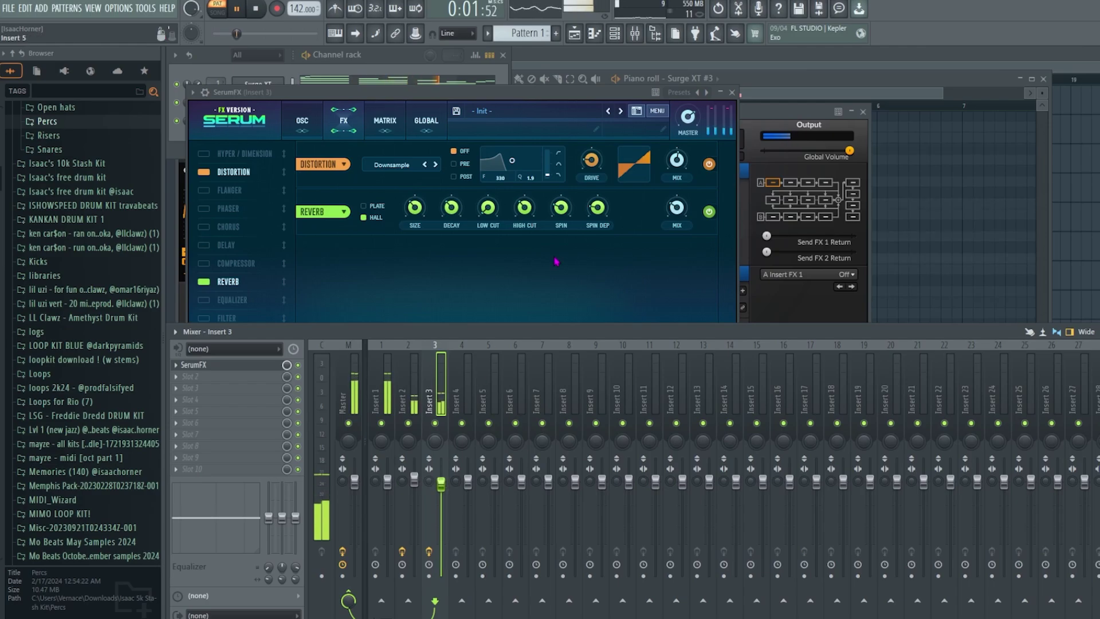
drag(736, 322, 735, 543)
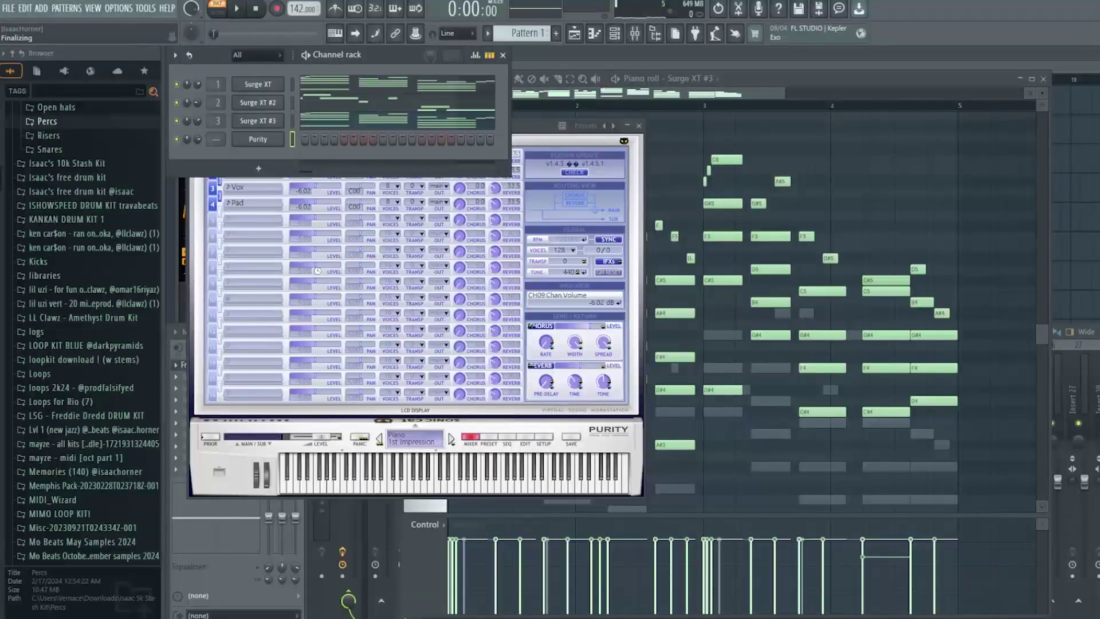
Step: Build a Surge XT #5 bass line under the chords, starting with D#2, G#1, C#2, E2 and A#1
key(Escape)
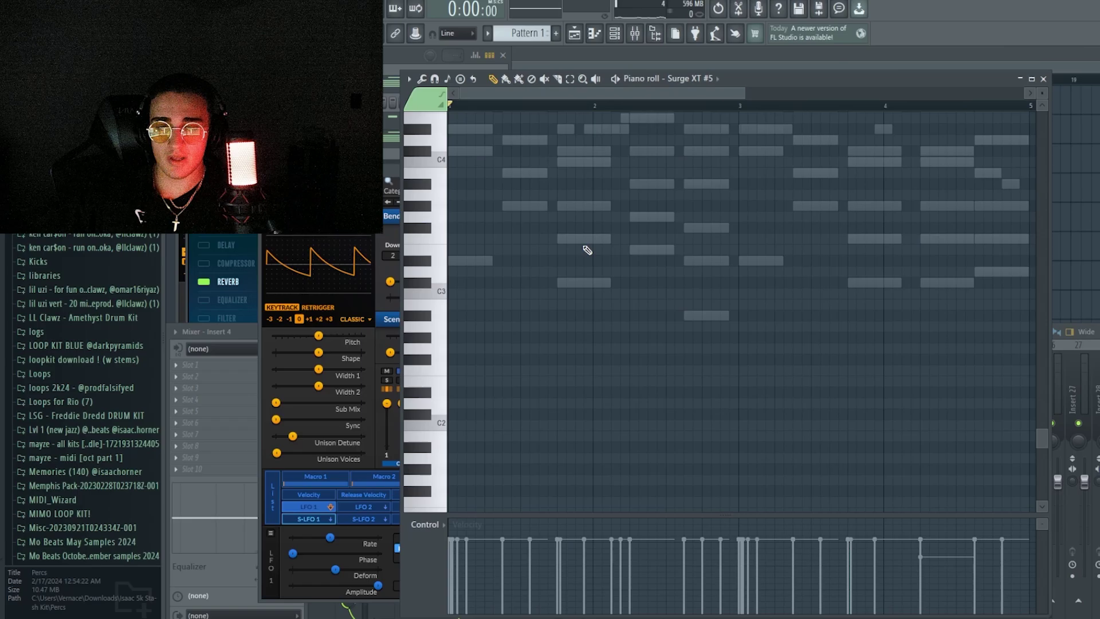
click(444, 225)
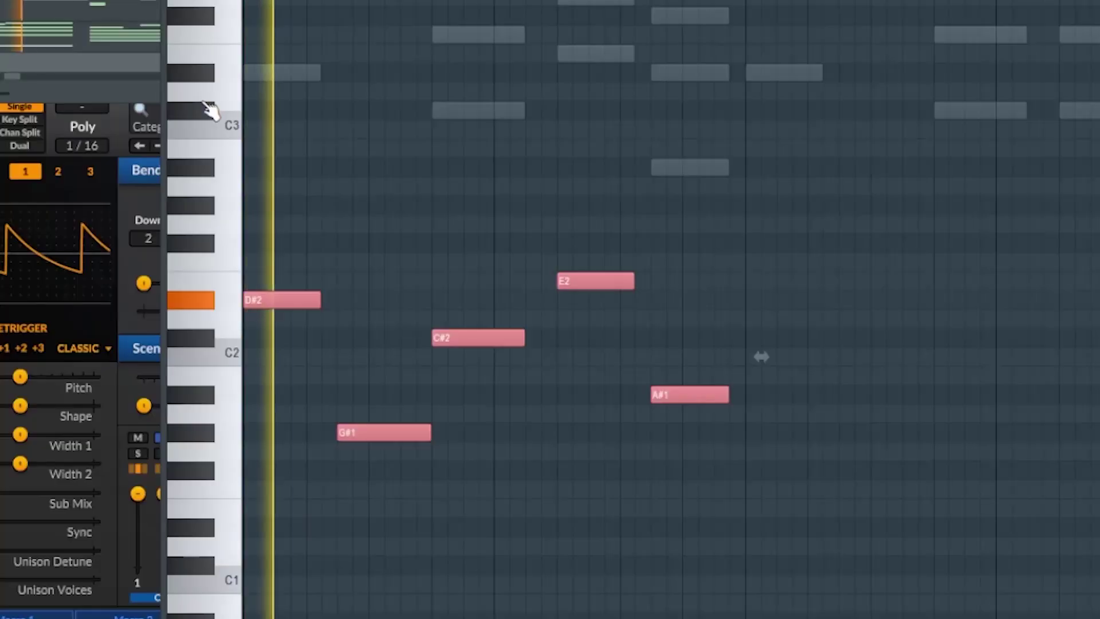
click(577, 468)
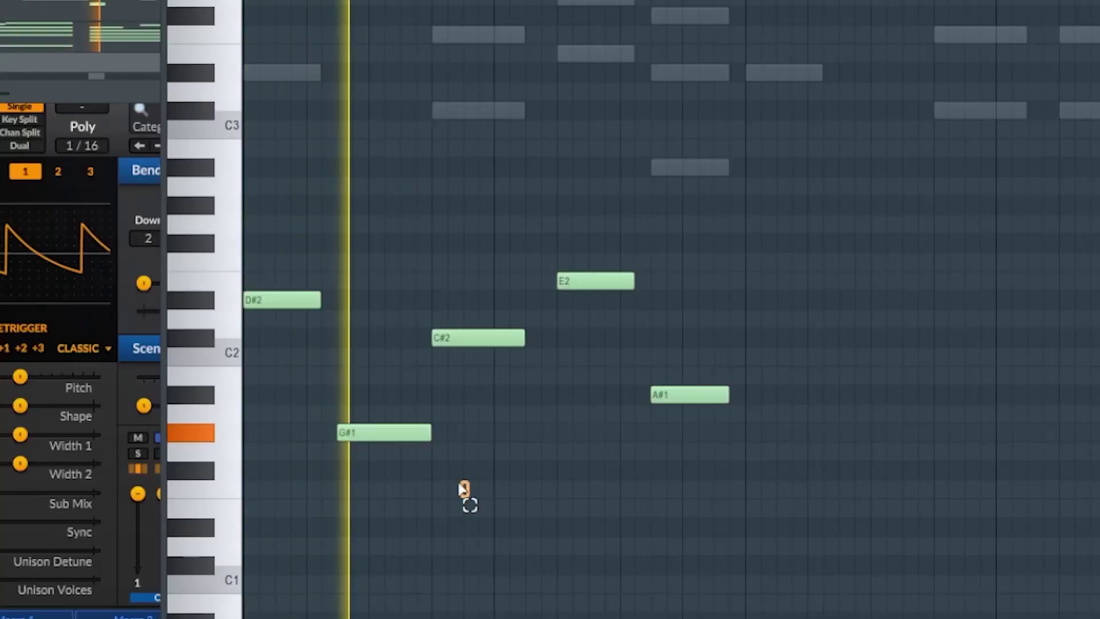
drag(506, 432, 506, 302)
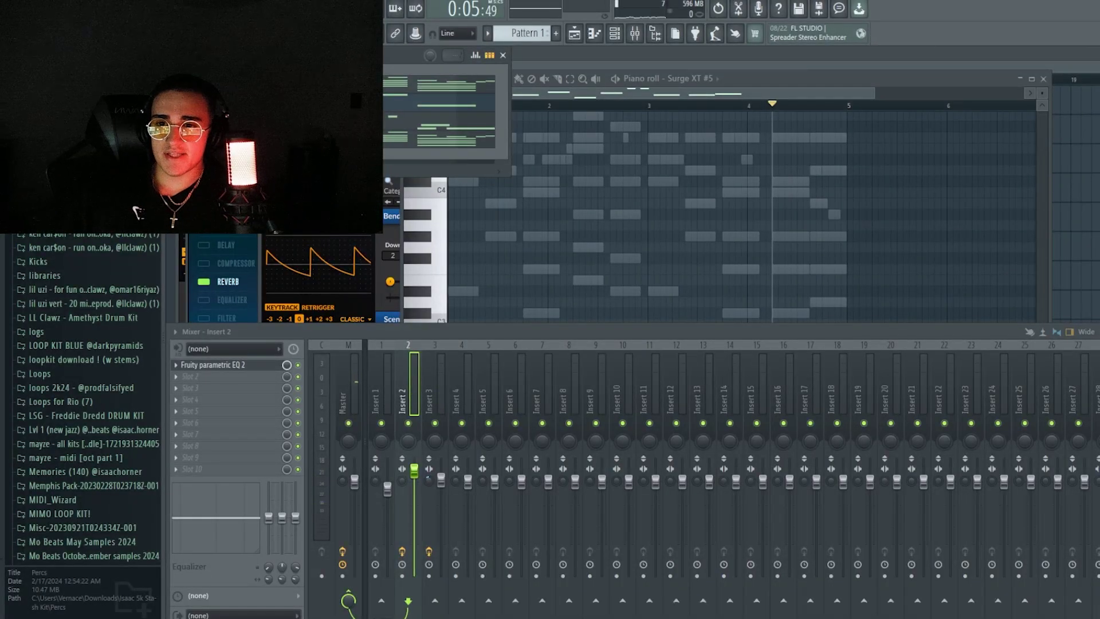
Step: Play back the Surge XT #2 lead with Fruity parametric EQ 2 on mixer Insert 2
click(389, 203)
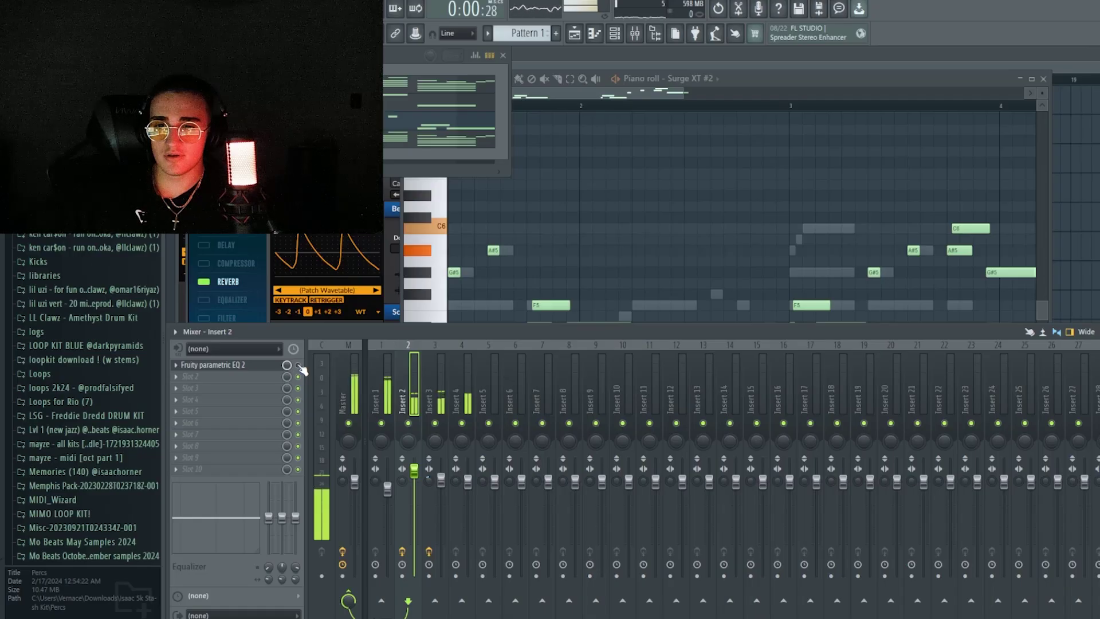
key(space)
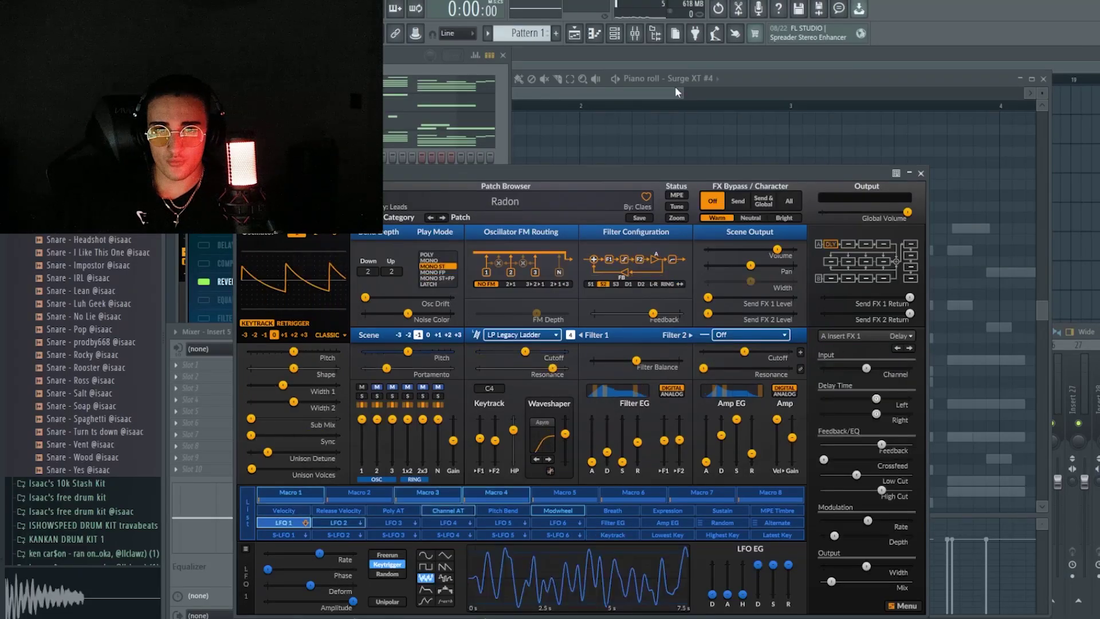
Step: Write a Surge XT #4 counter-melody in bar 2 with C#6, D#6, E6, F6, C6, A#5 and G#5
click(716, 84)
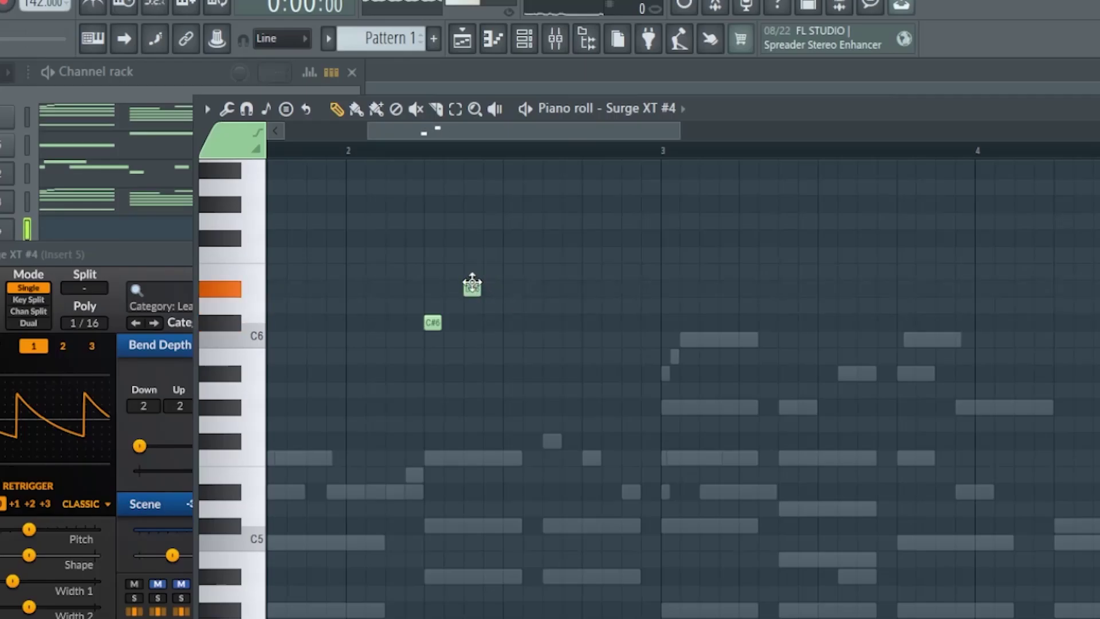
click(467, 296)
click(512, 276)
click(529, 257)
click(588, 354)
click(657, 413)
drag(642, 419, 646, 443)
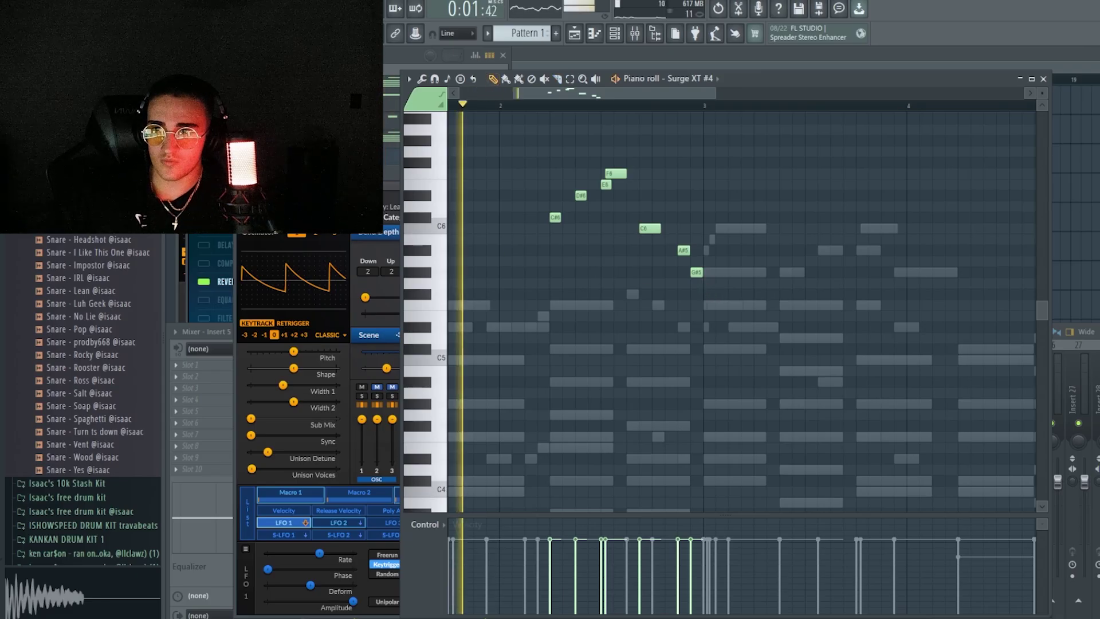
Step: Lower the last five notes of the bar 2 counter-melody, moving the first three of them to A#5, C6 and G#5
key(F5)
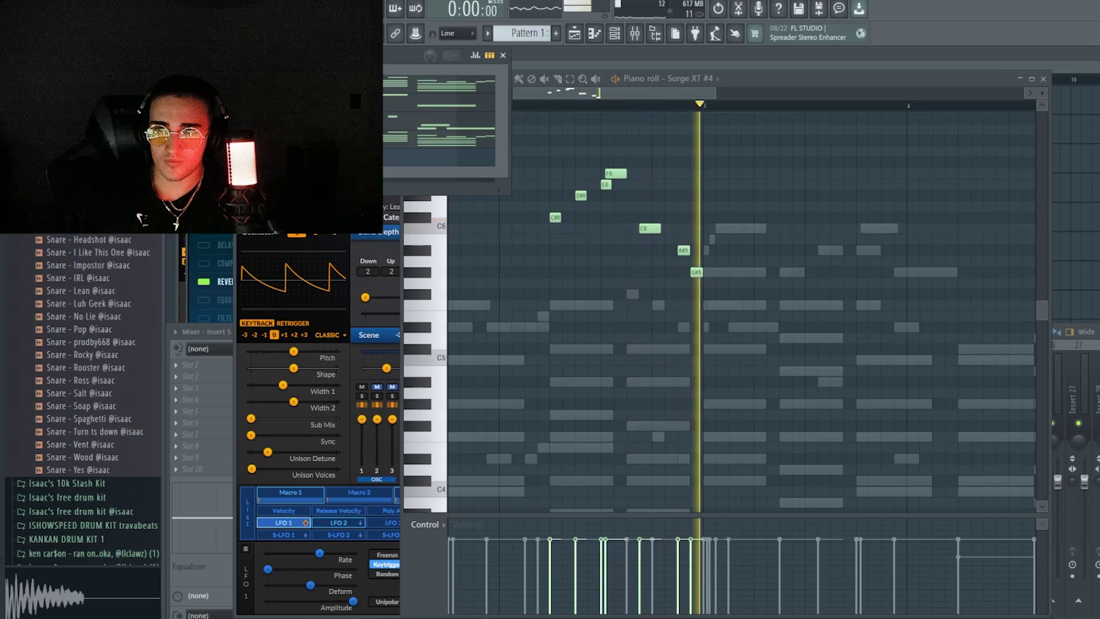
drag(606, 185, 650, 272)
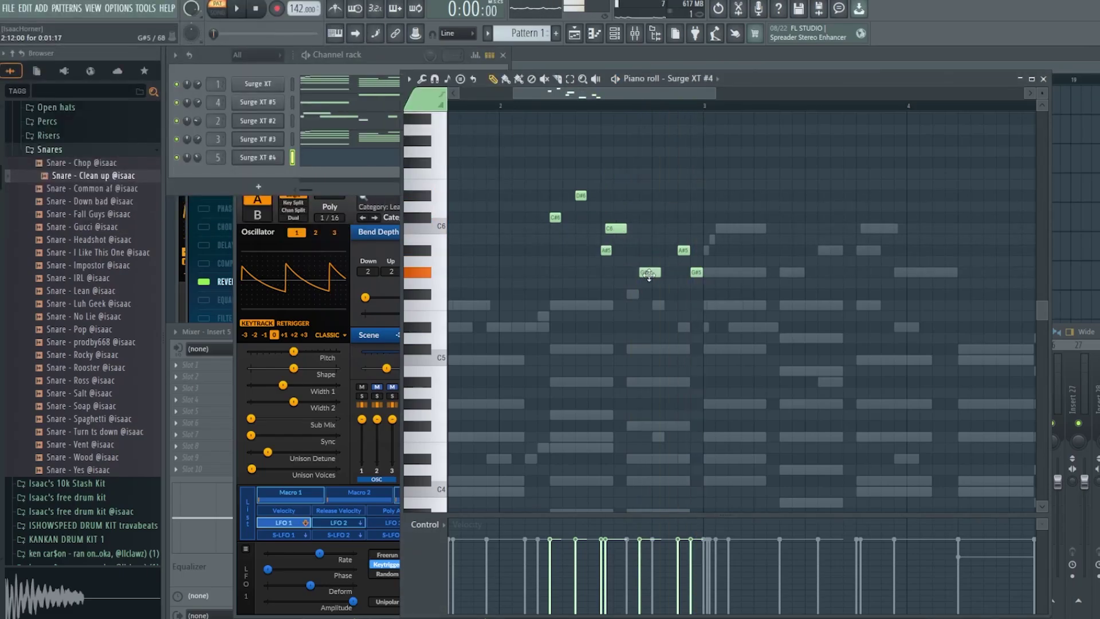
drag(683, 252, 680, 310)
drag(696, 271, 696, 326)
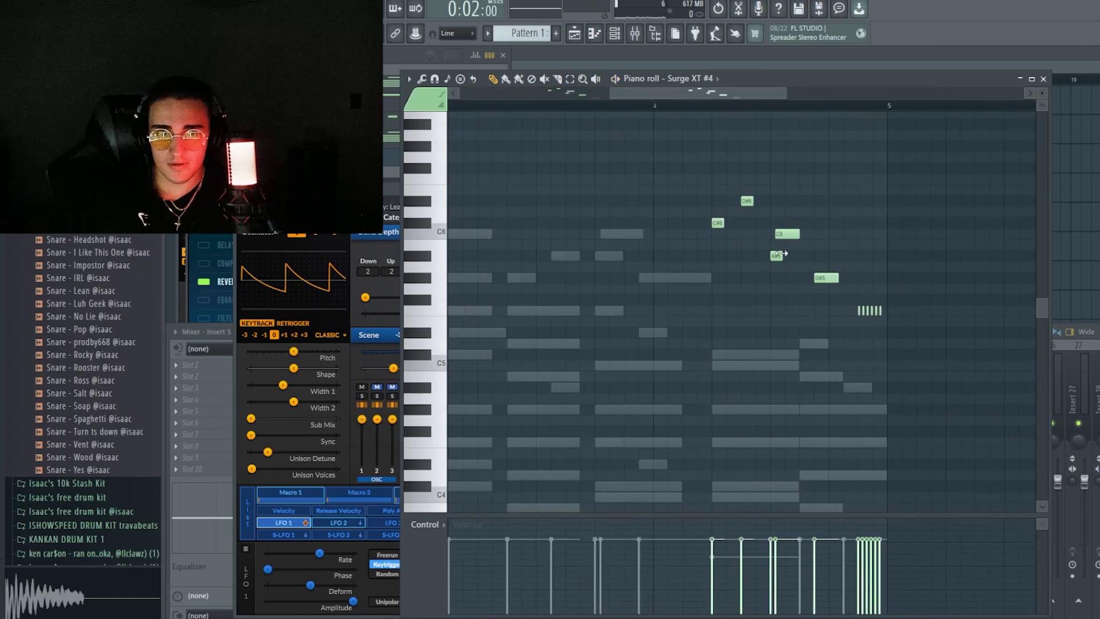
Step: Raise the later bar 4 notes of the Surge XT #4 counter-melody to D#6, F6, A#5 and C6, and remove the closing roll
drag(780, 254, 787, 179)
click(824, 255)
drag(623, 267, 623, 272)
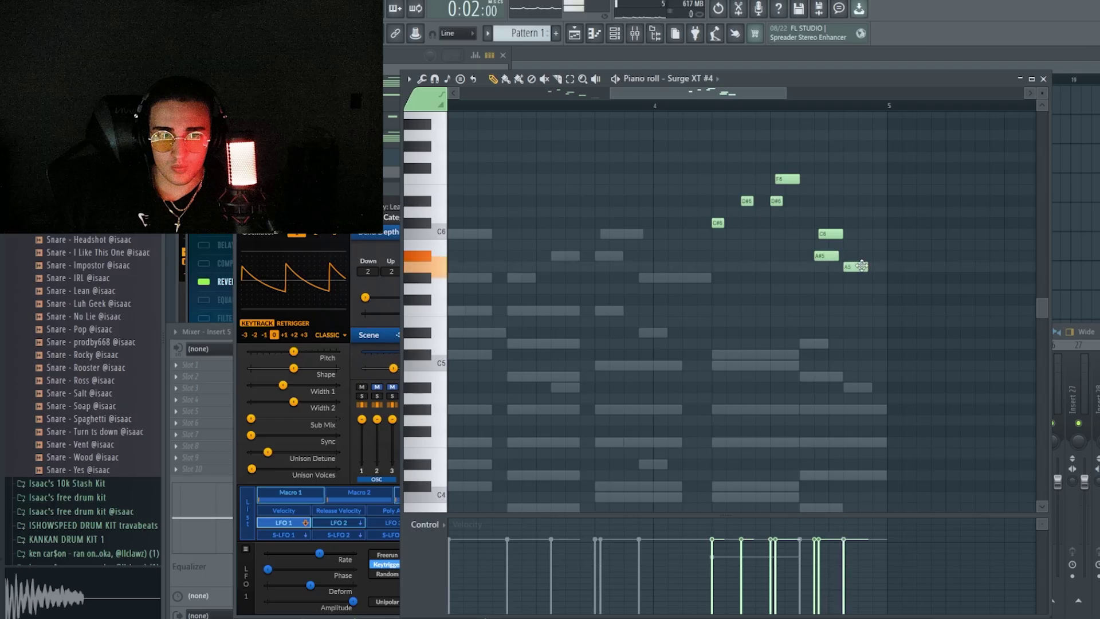
drag(856, 267, 870, 279)
right_click(870, 280)
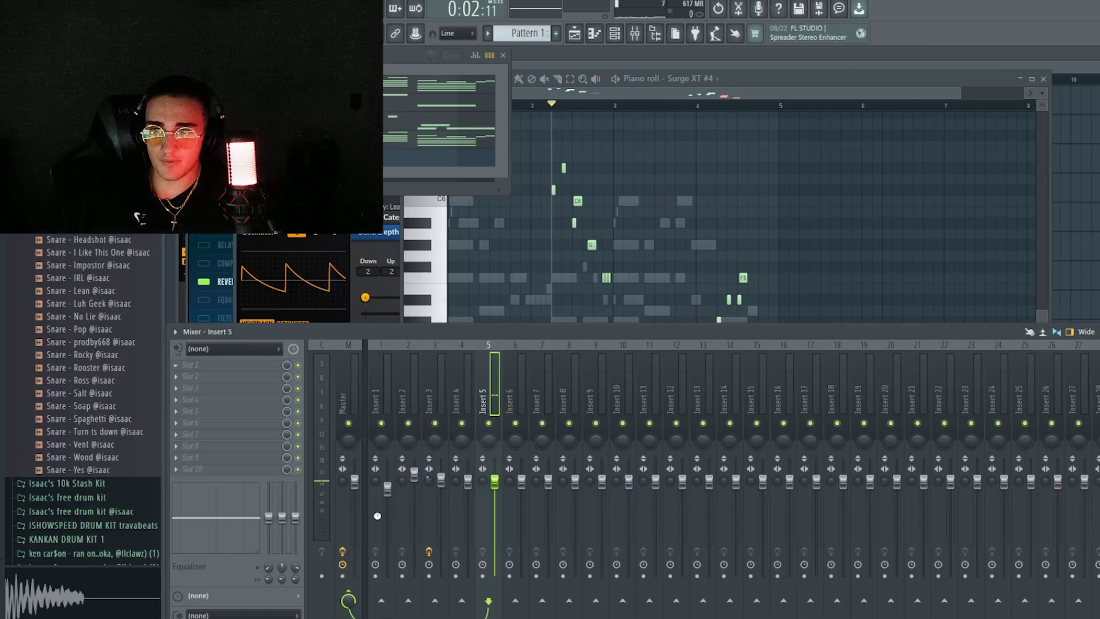
Step: Add SerumFX to mixer Insert 5 and apply Downsample distortion to the Surge XT #4 counter-melody, adjusting its drive
click(220, 257)
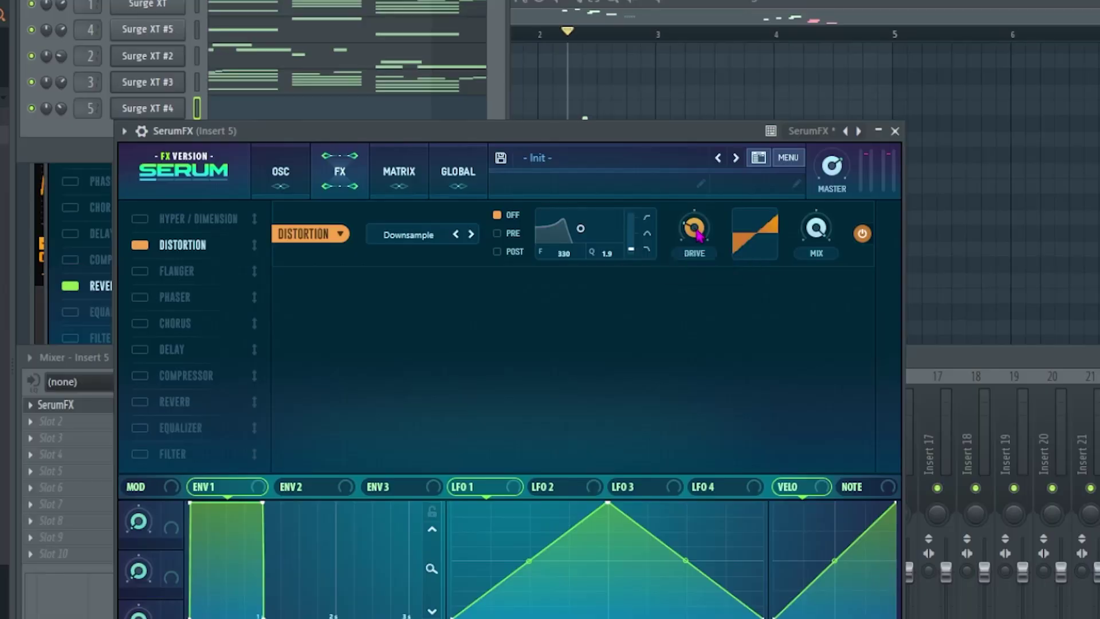
mouse_move(721, 248)
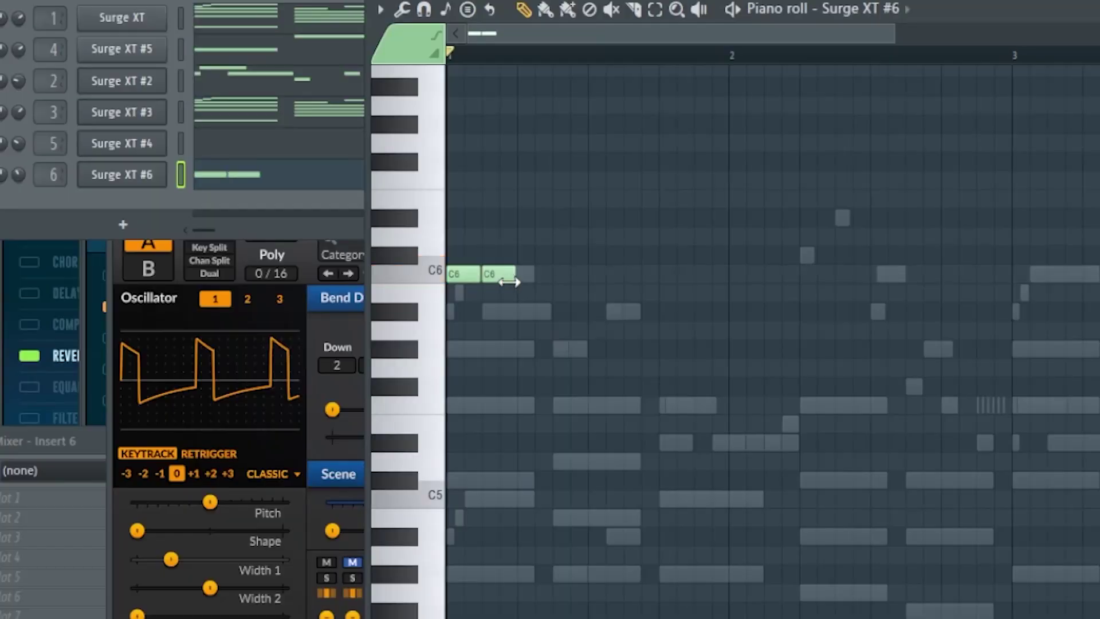
Step: Play the Surge XT #6 melody and boost its highs with Fruity parametric EQ 2 on mixer Insert 6
key(space)
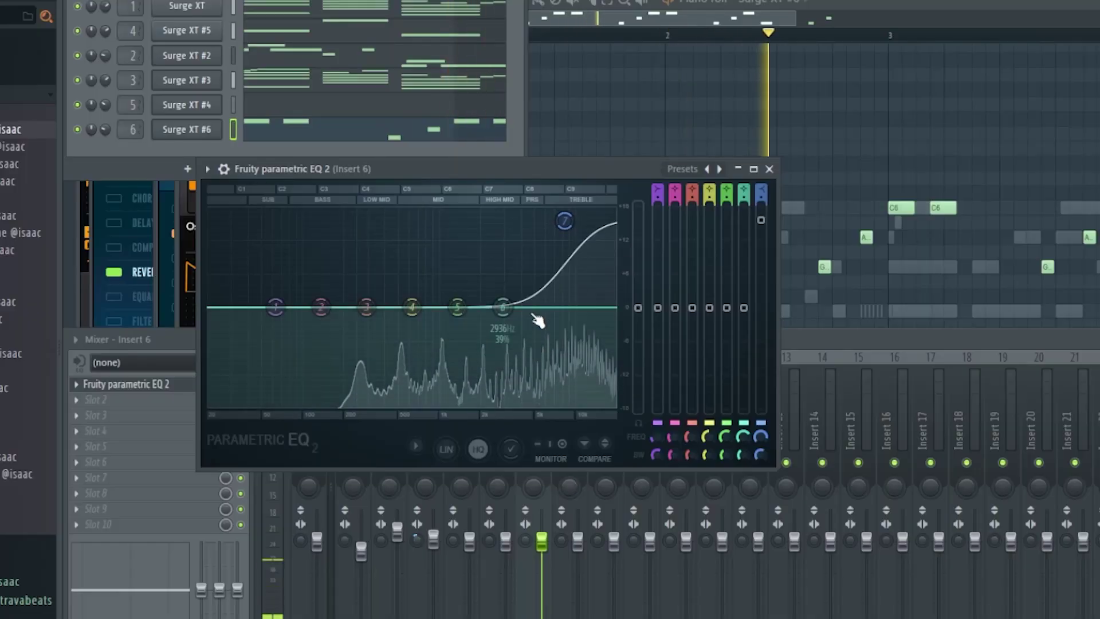
drag(518, 315, 540, 278)
drag(393, 309, 482, 309)
click(682, 206)
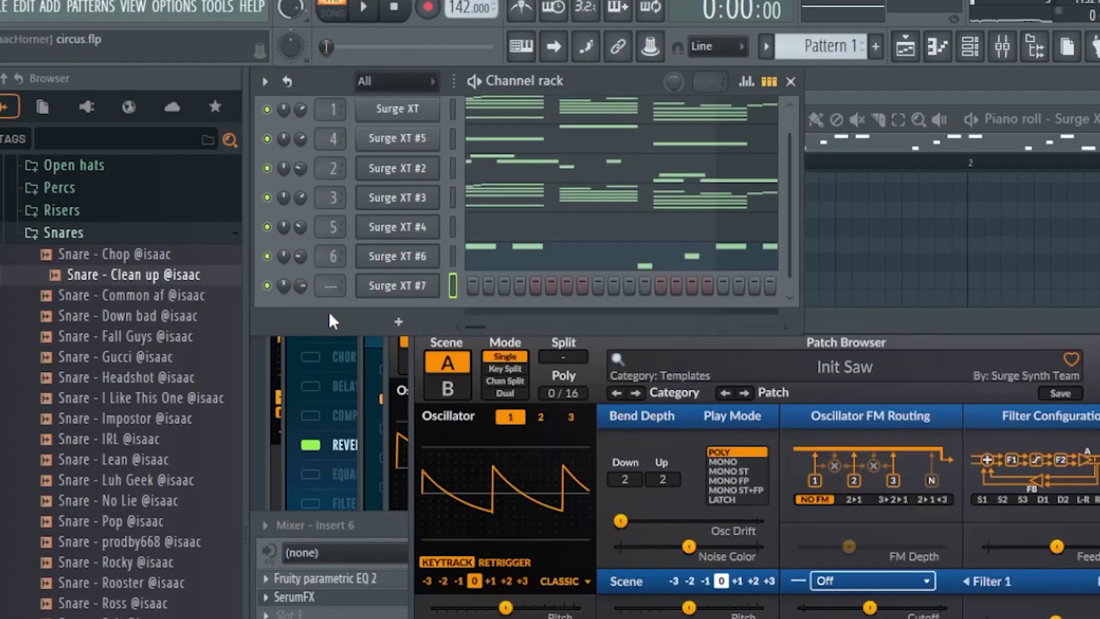
Step: Route Surge XT #7 to mixer Insert 7 and load the WG 01 patch from the Leads category
scroll(337, 266, up, 1)
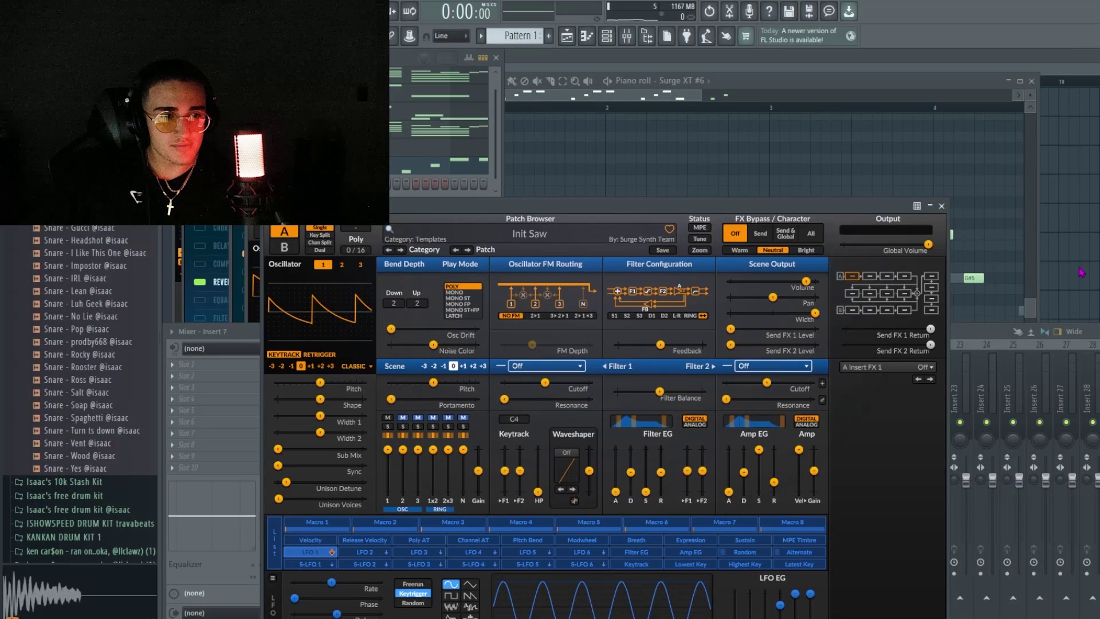
key(ctrl+r)
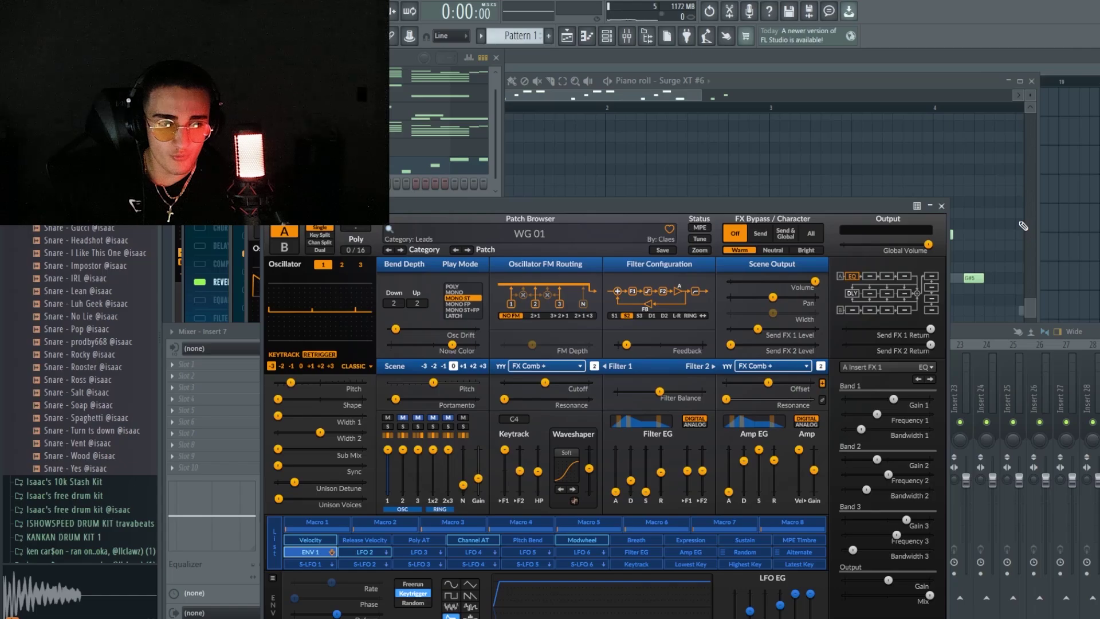
click(697, 89)
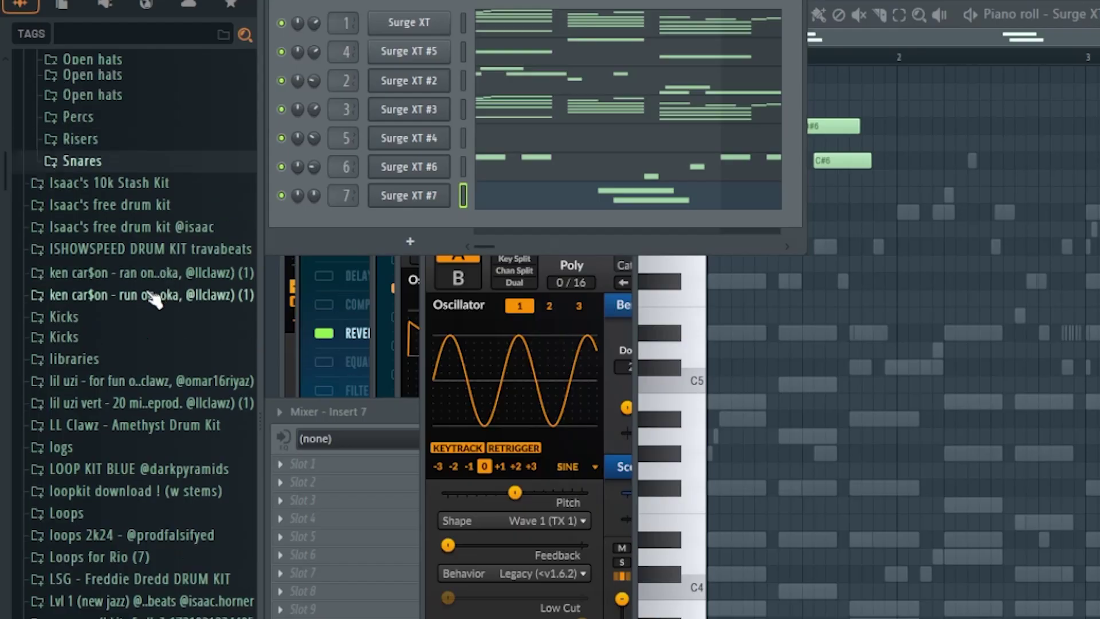
Step: Audition snare samples from the Isaac 5k Stash Kit's Snares folder, including Snare - Vent and Snare - Spaghetti
scroll(83, 307, up, 4)
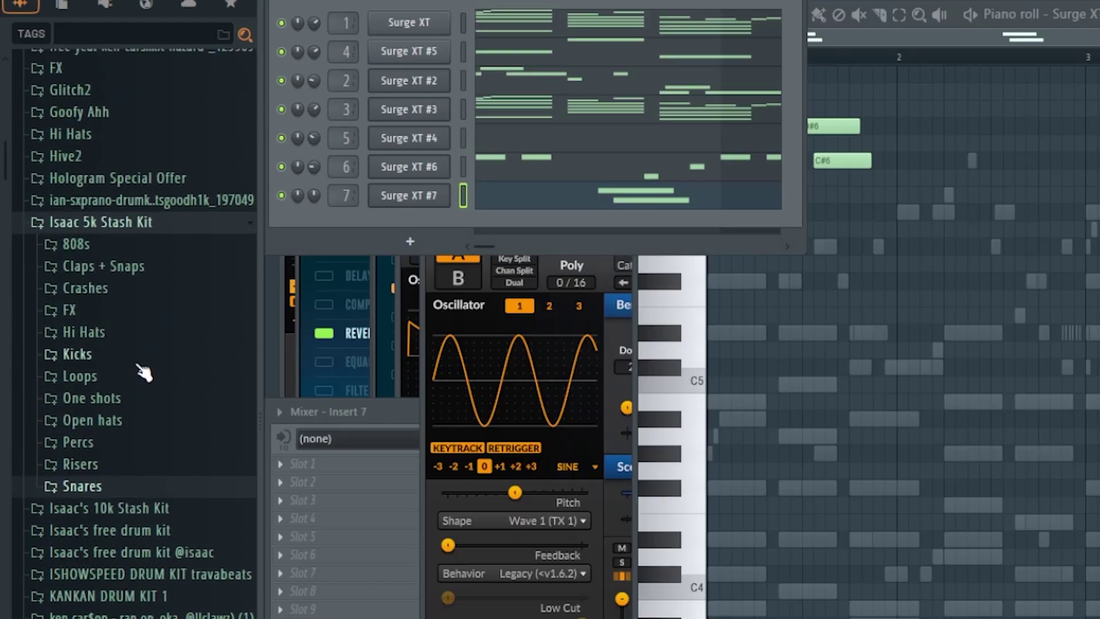
click(105, 496)
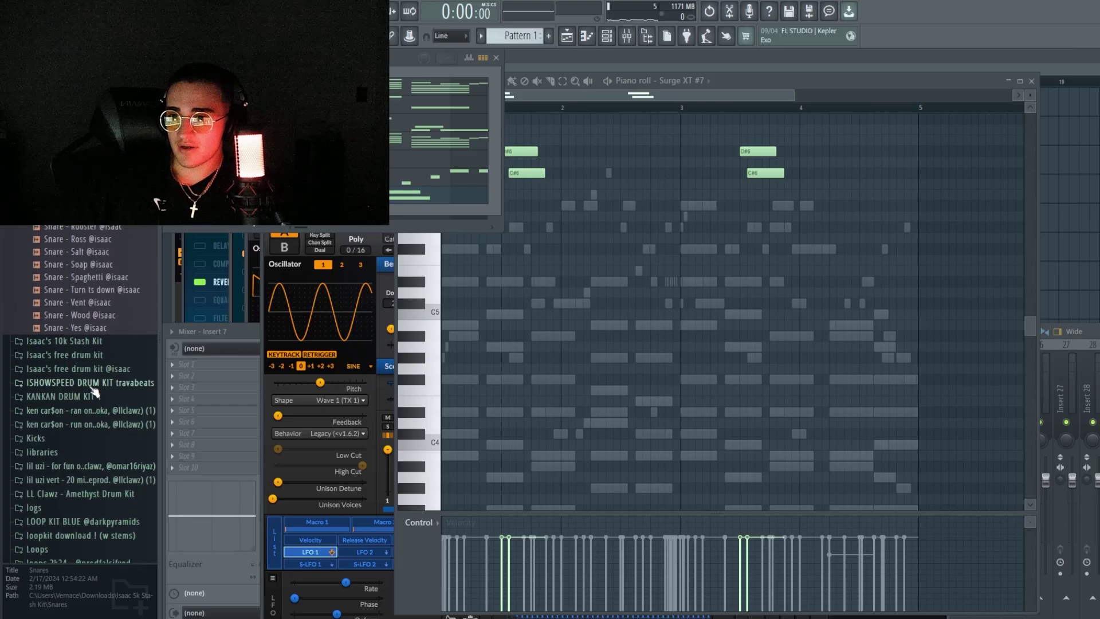
click(92, 329)
click(89, 314)
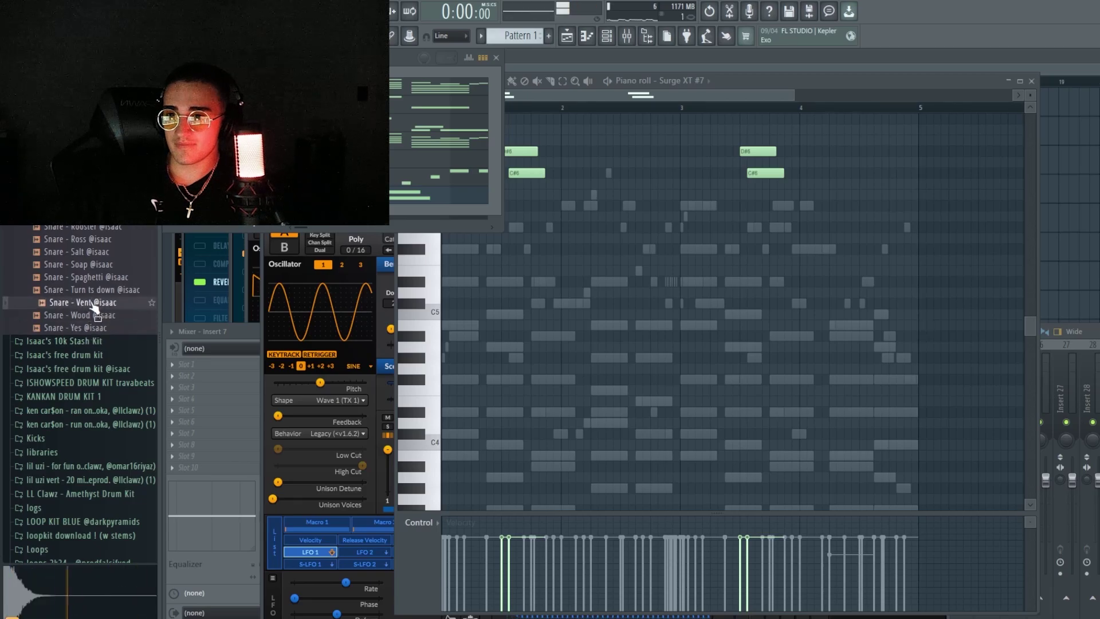
click(97, 277)
scroll(112, 321, up, 4)
scroll(112, 321, up, 1)
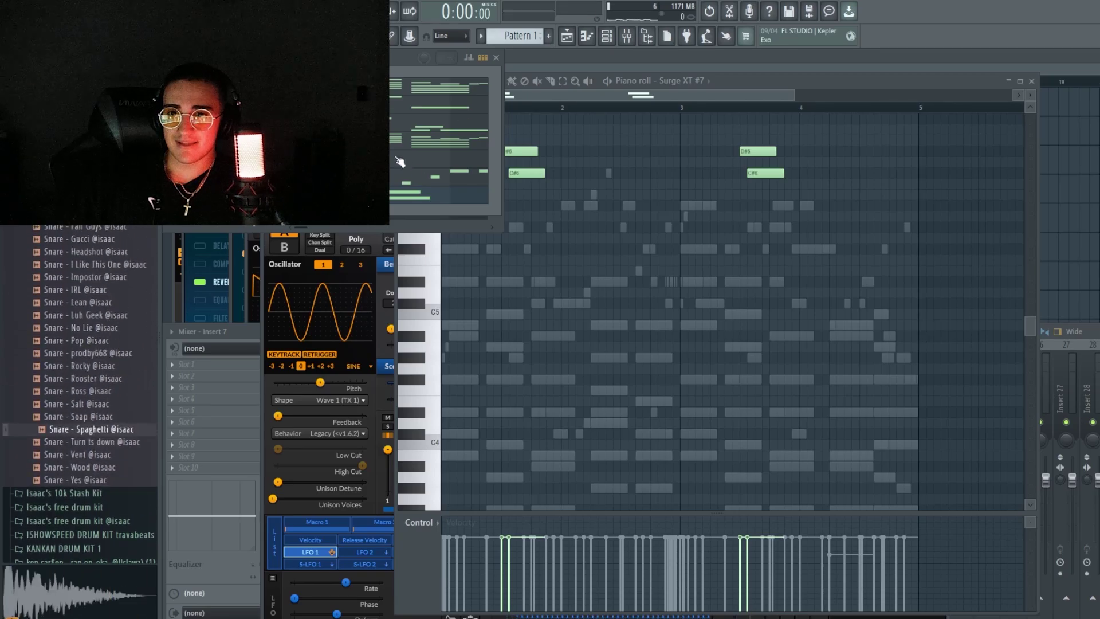
scroll(606, 94, down, 1)
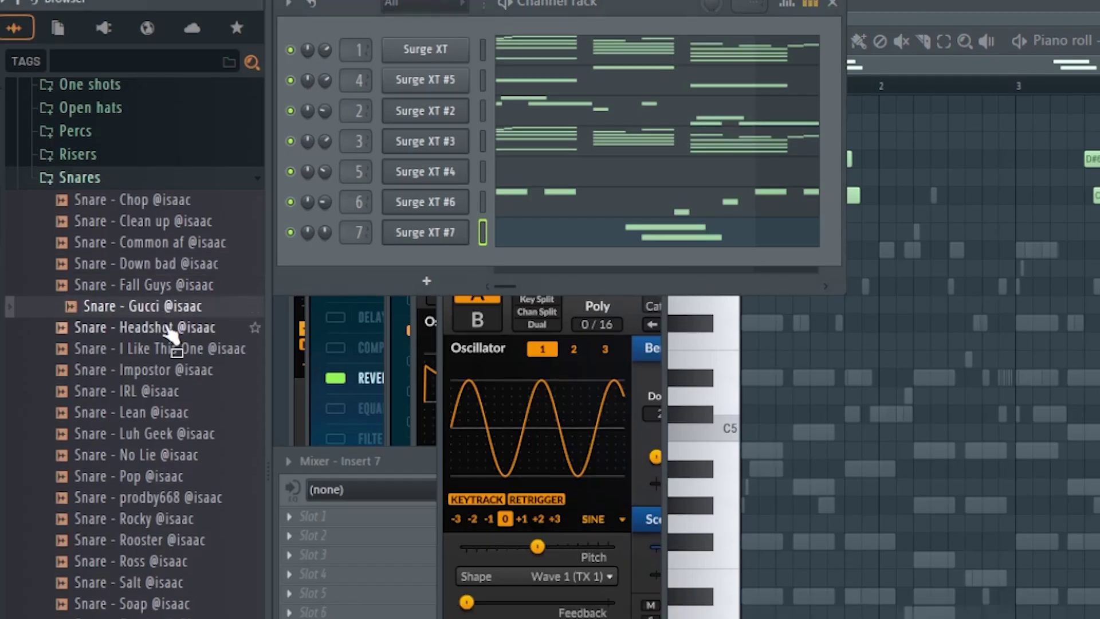
scroll(177, 349, down, 4)
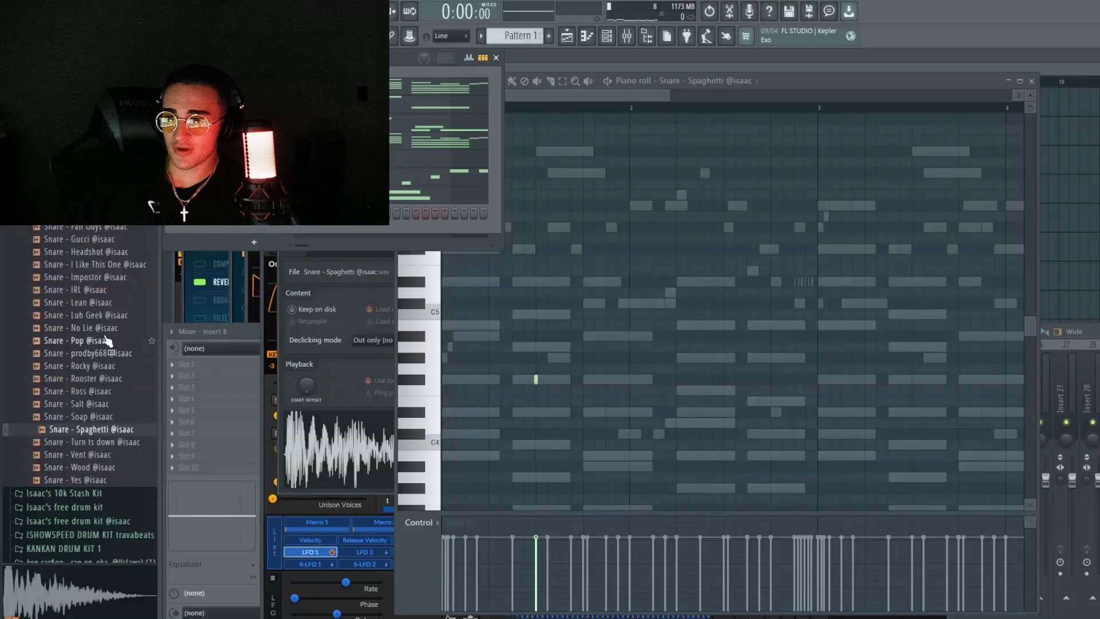
Step: Add Snare - Pop as a new channel with a hit on step 9 and play the pattern
drag(107, 340, 194, 238)
key(space)
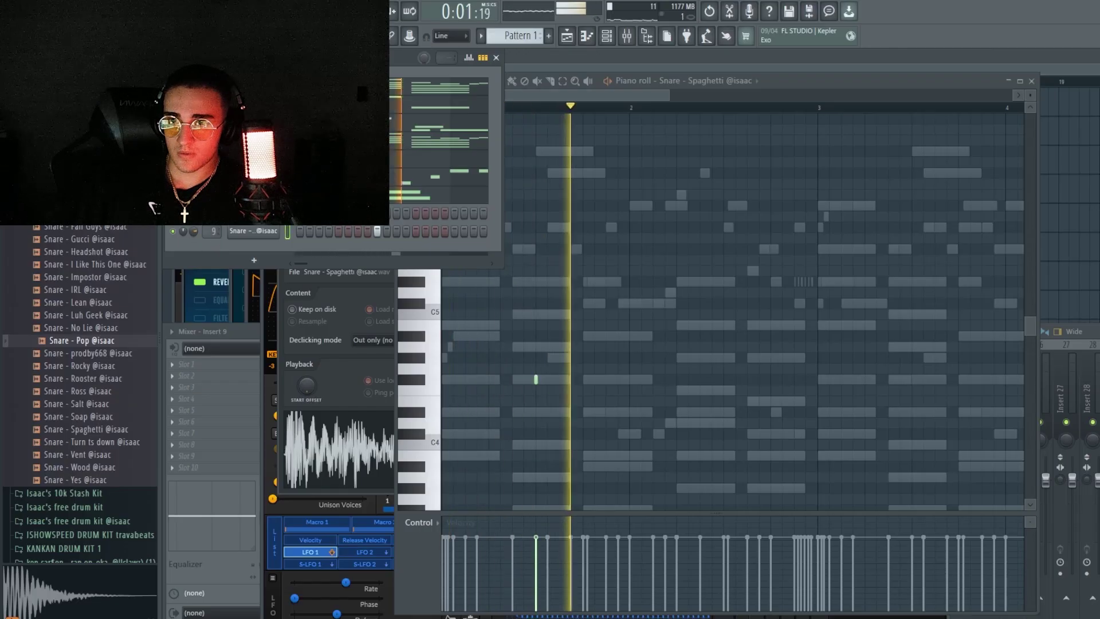
key(space)
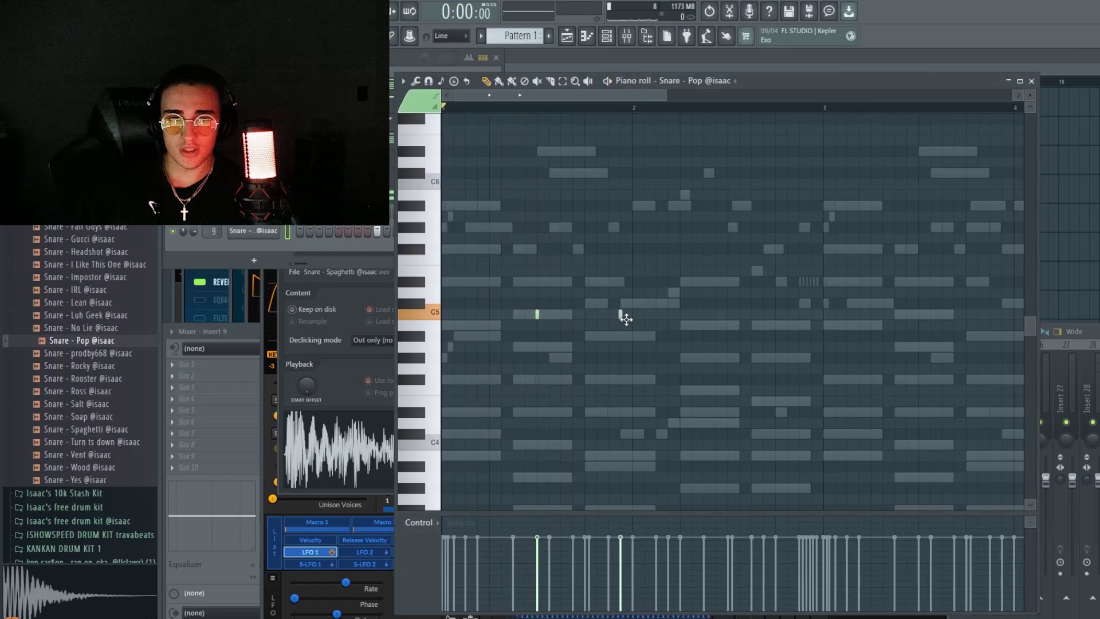
Step: Shift the second Snare - Pop hit in bar 1 earlier, lower it to D#4 and play the pattern
drag(626, 319, 615, 319)
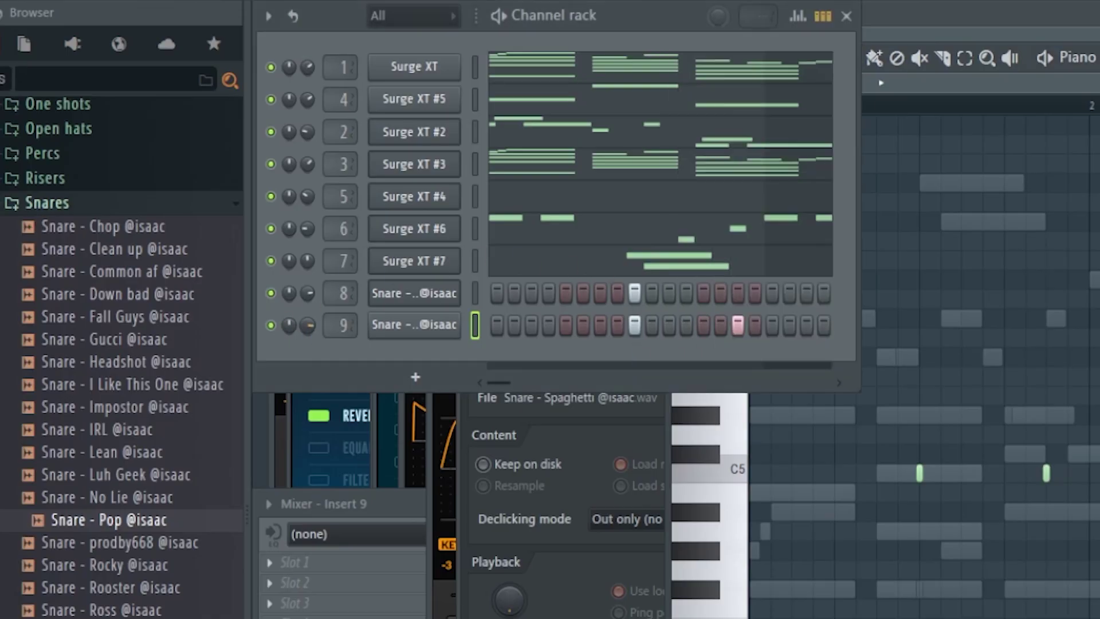
drag(542, 277, 541, 451)
scroll(622, 507, down, 3)
key(space)
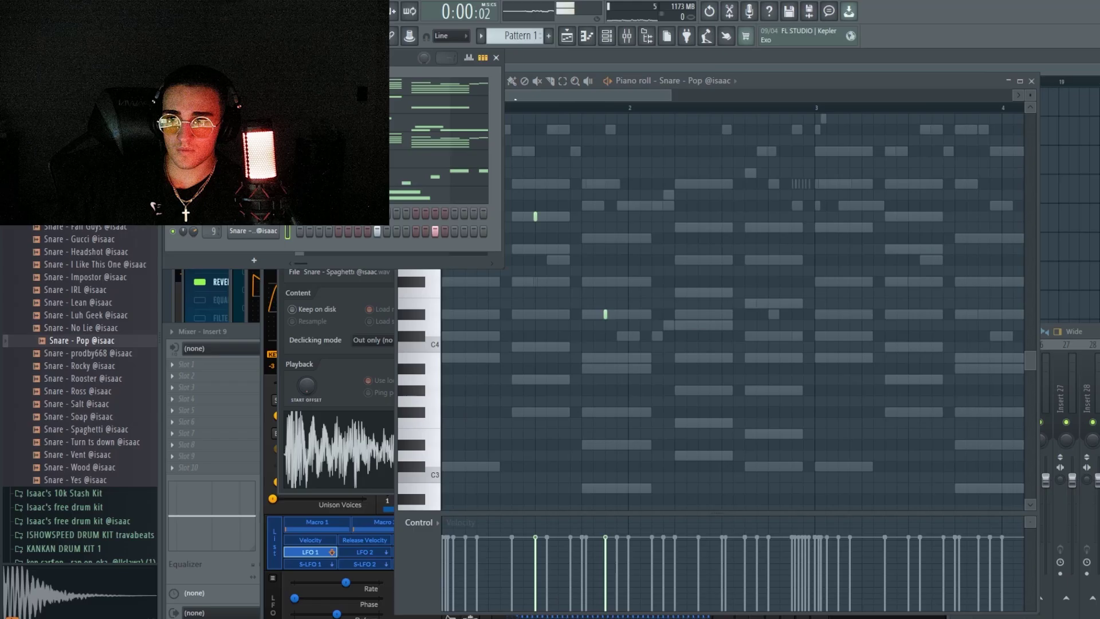
key(space)
Step: Add Snare - Yes as a new channel with one hit midway through bar 2, and check it in its sampler settings
drag(78, 479, 212, 249)
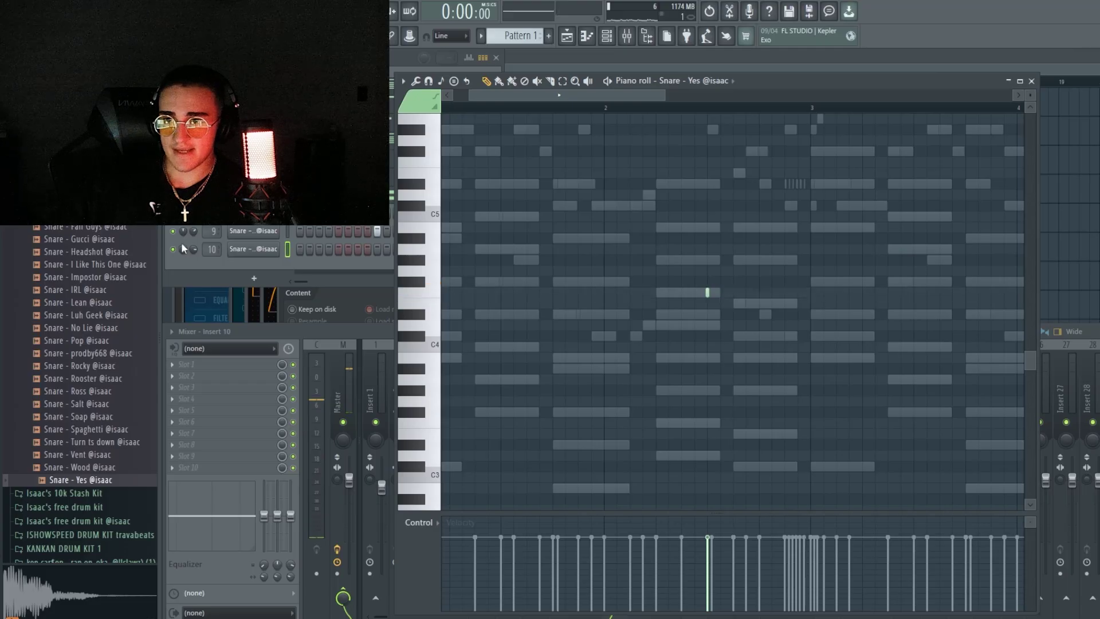
click(390, 64)
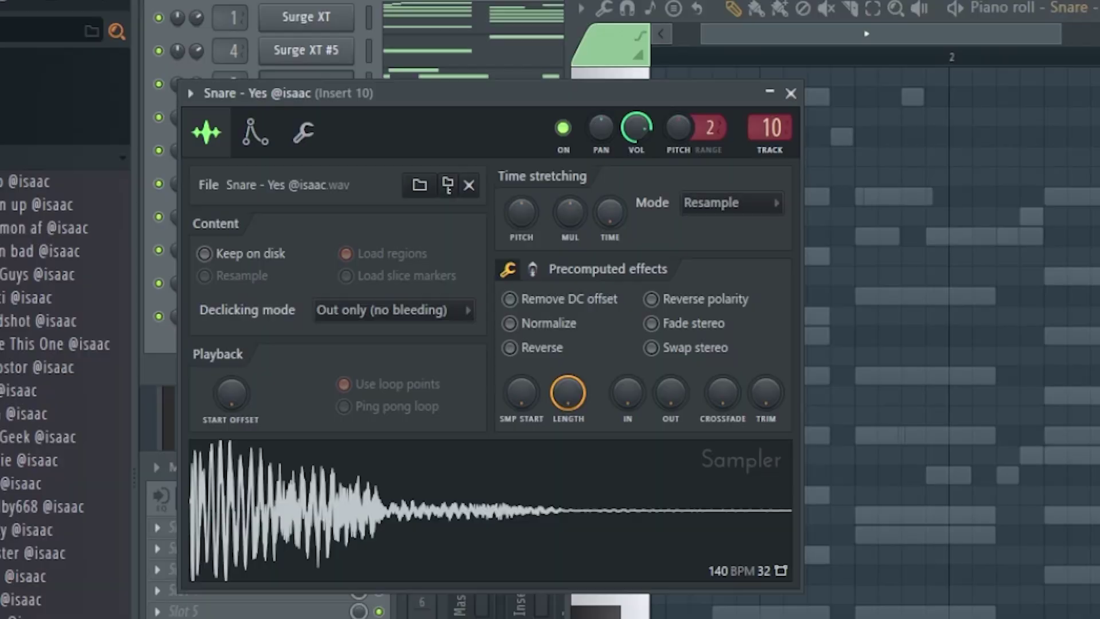
key(space)
key(F6)
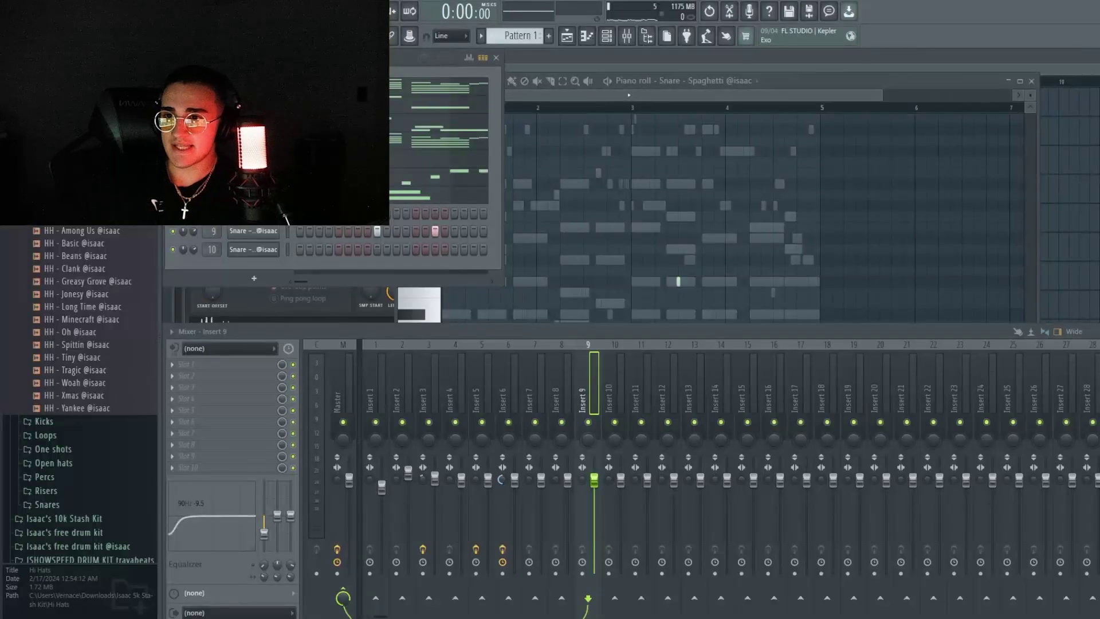
Step: Add HH - Oh as a new channel and write a two-bar hi-hat pattern with pitched hits and short rolls
drag(82, 340, 197, 268)
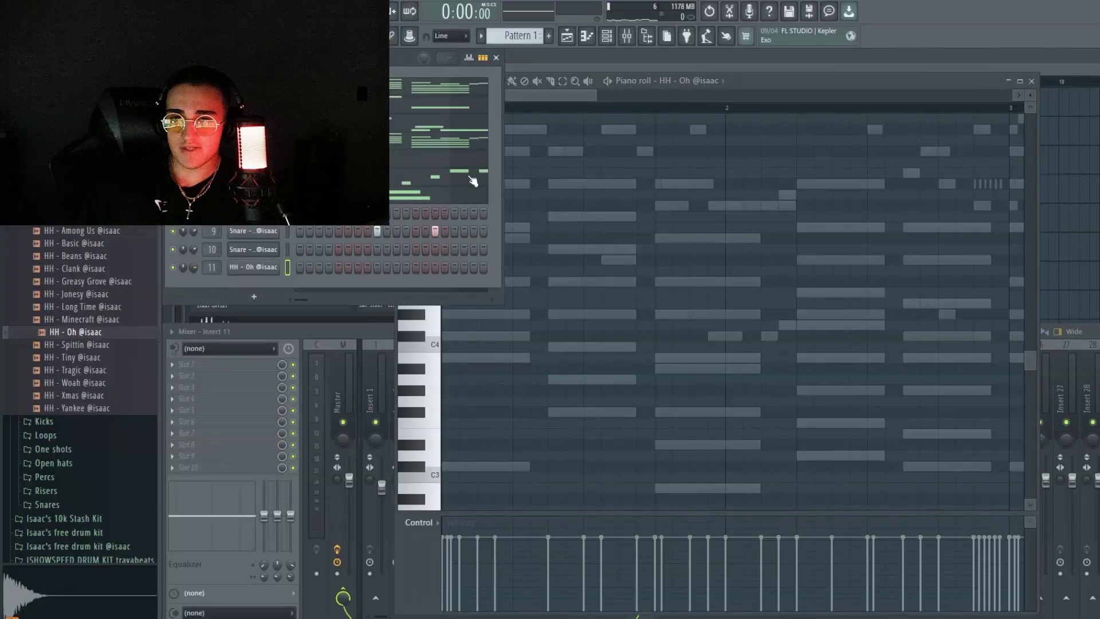
key(space)
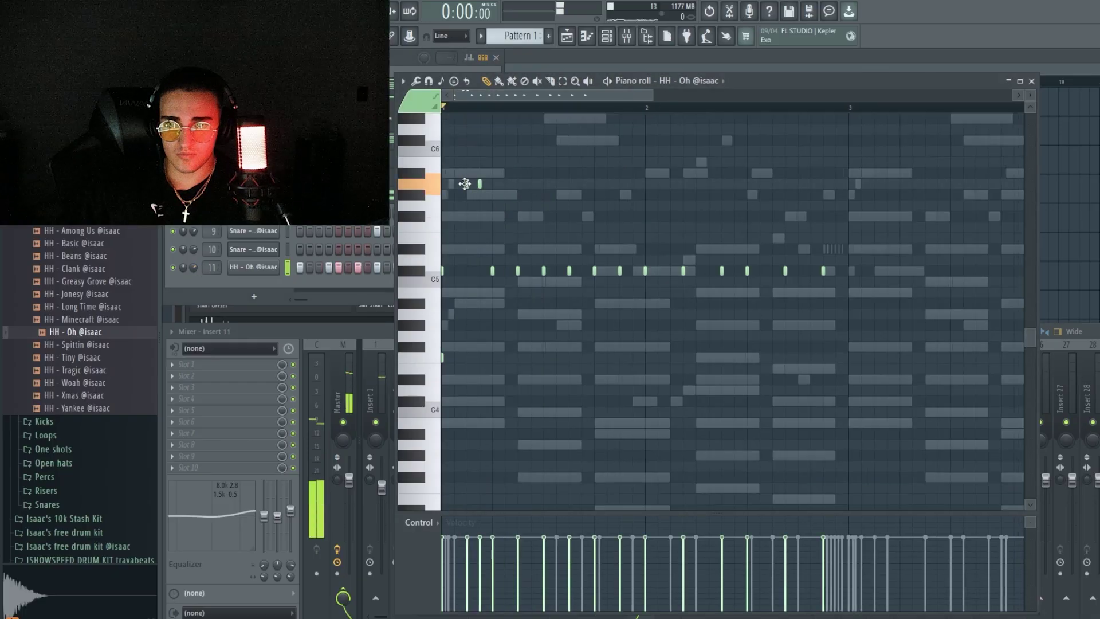
key(space)
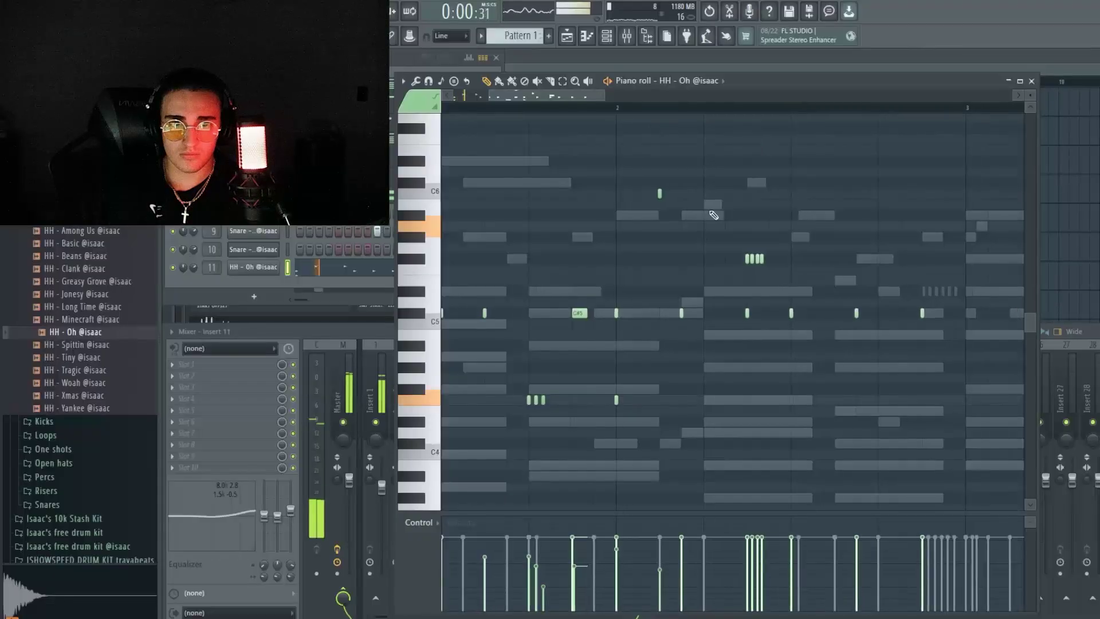
scroll(732, 312, down, 1)
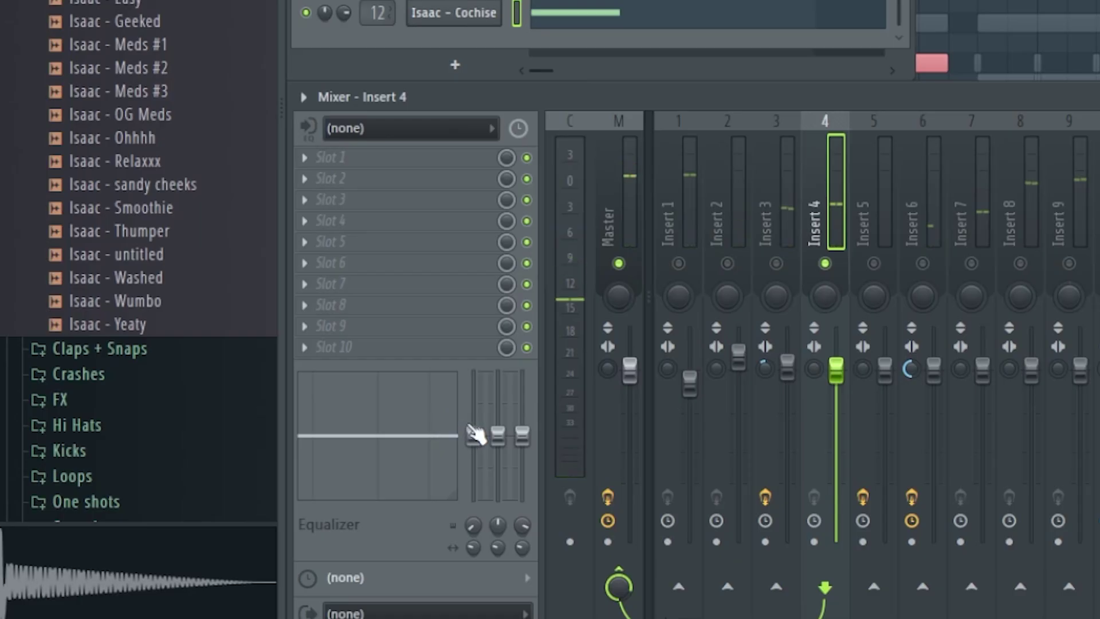
Step: Cut the low EQ band on mixer Insert 4, and widen Insert 12 with Ozone's Imager using 15 ms Stereoize in mode II
drag(473, 435, 474, 499)
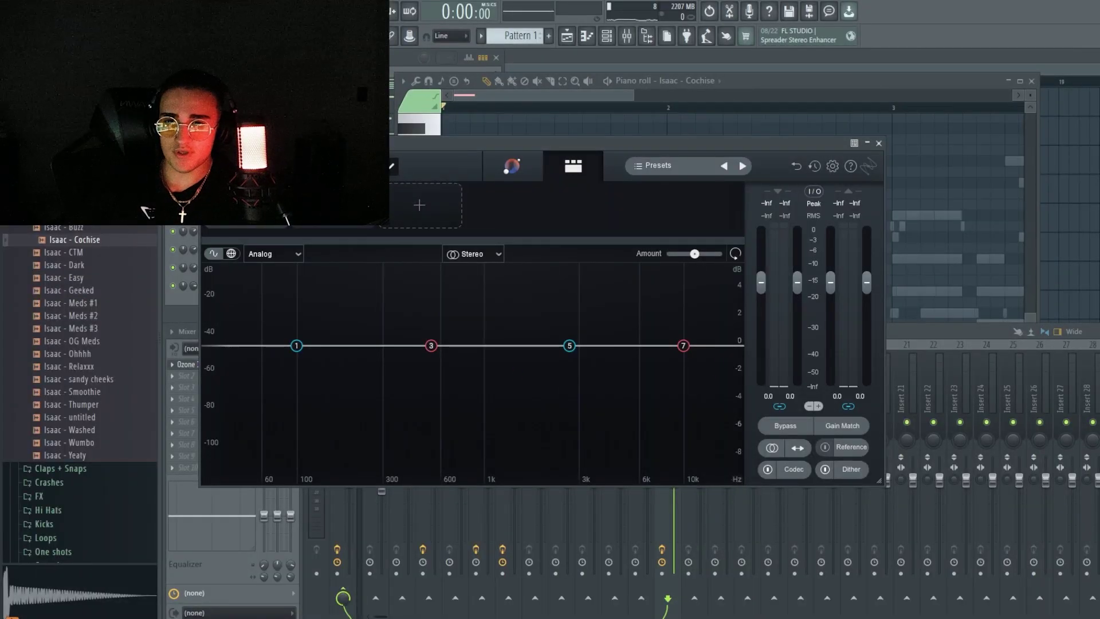
click(333, 220)
click(325, 297)
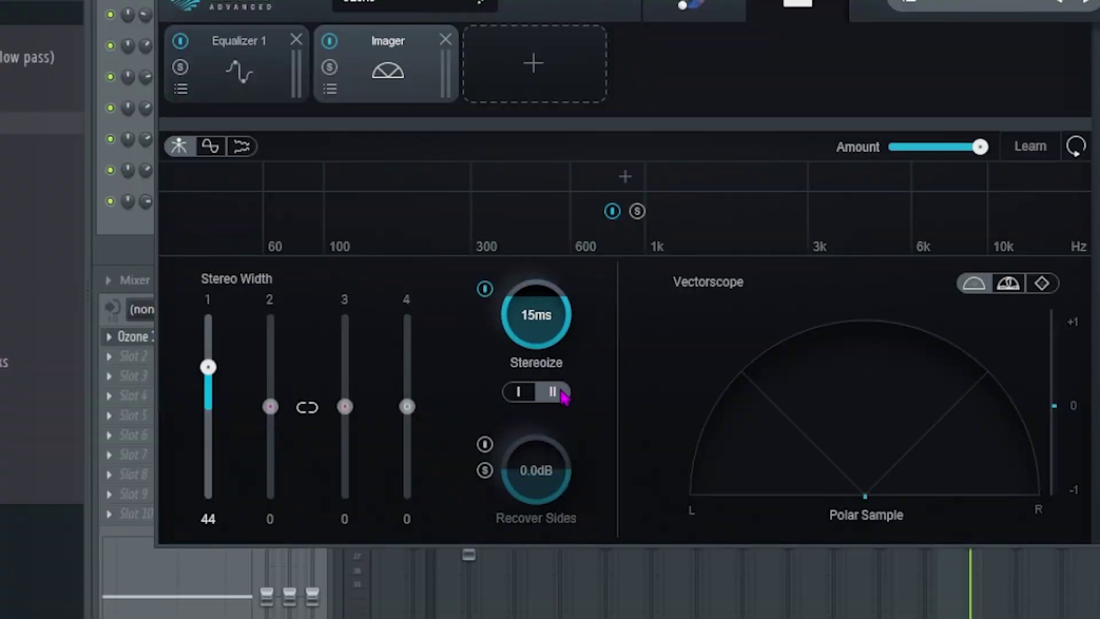
drag(208, 366, 210, 359)
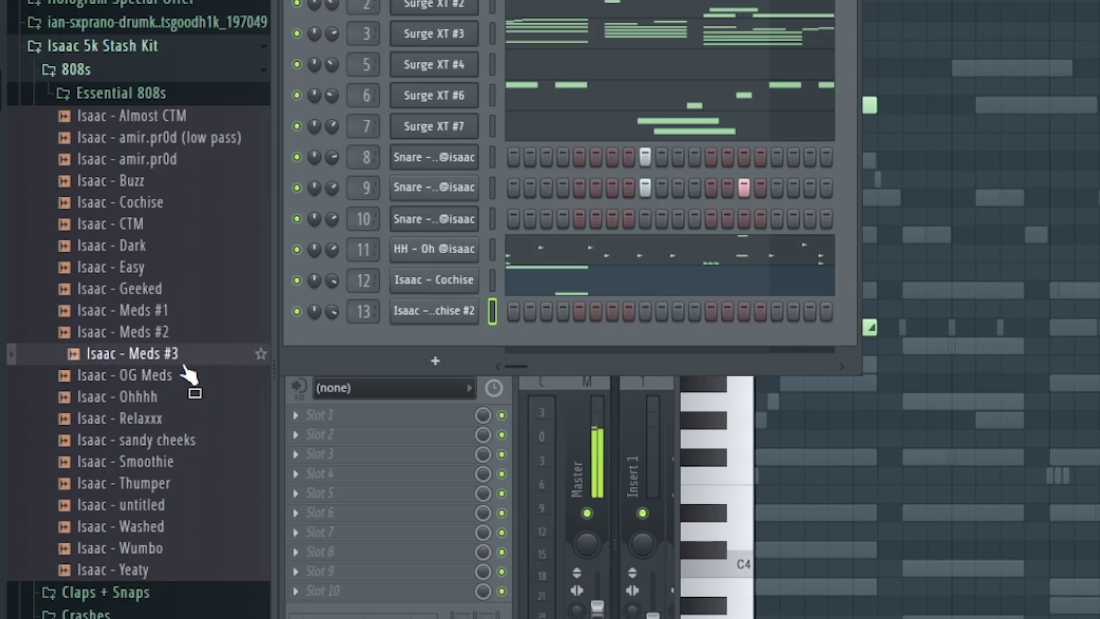
Step: Audition more samples from the Essential 808s folder and load Isaac - CTM and Isaac - Washed as separate channels
click(164, 247)
drag(169, 375, 175, 556)
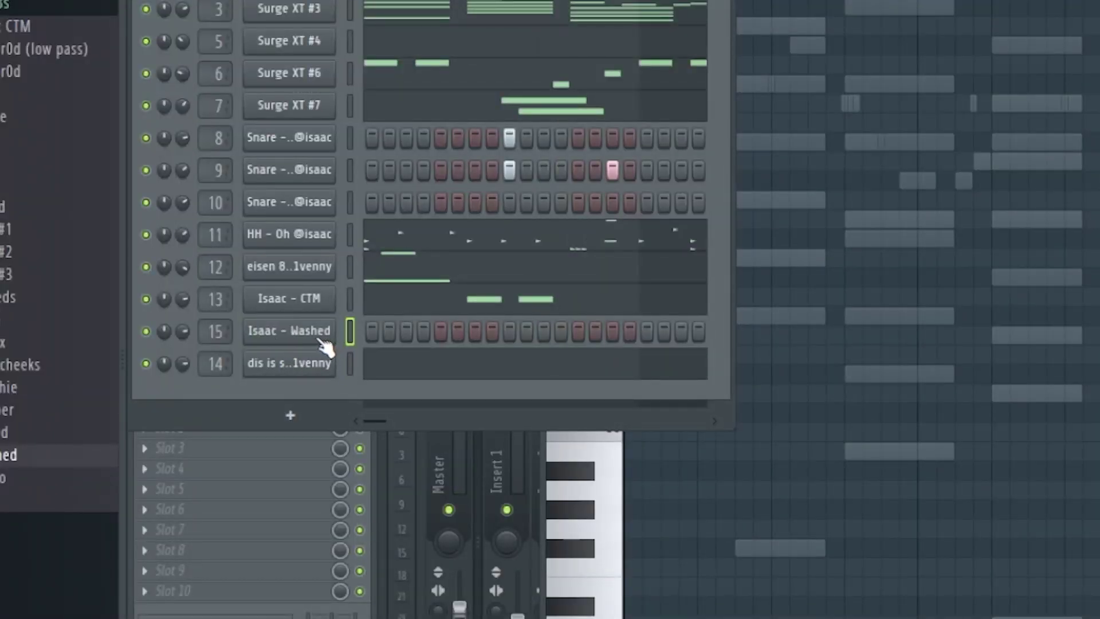
click(289, 331)
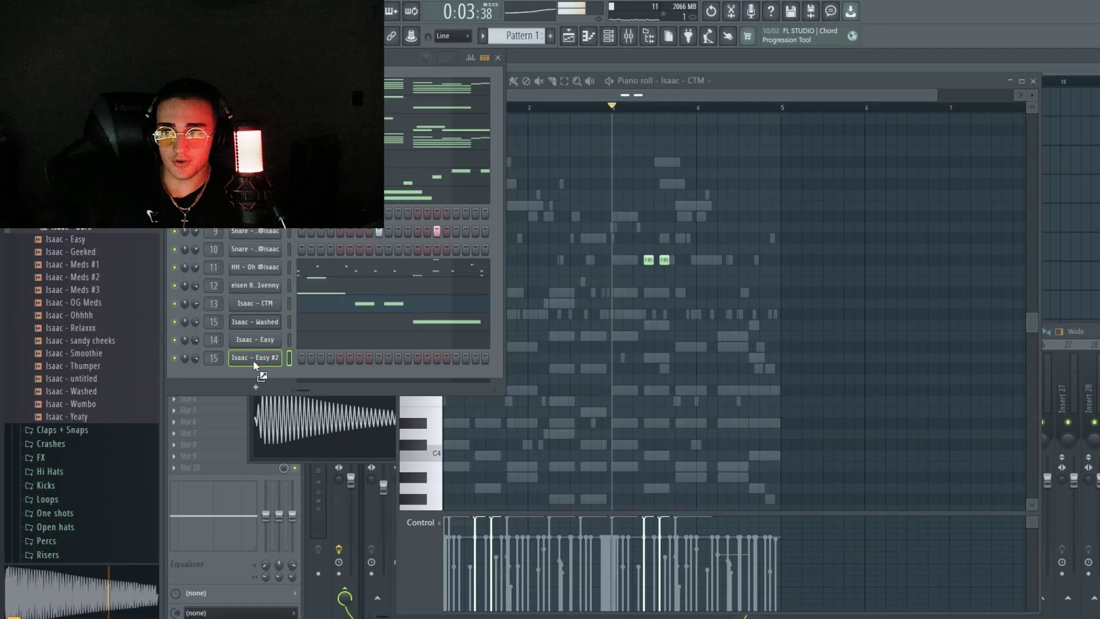
Step: Load Isaac - Meds #1 on channel 16 and write its B5 and C6 notes in bar 4
scroll(83, 348, up, 3)
click(83, 348)
scroll(91, 344, up, 4)
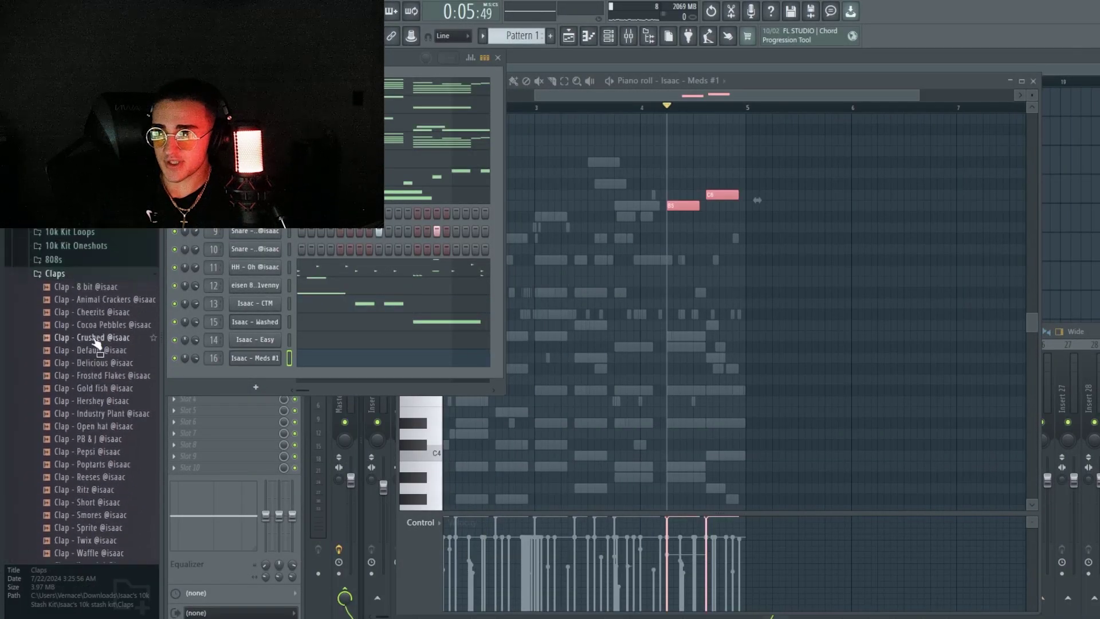
Step: Replace the channel 16 sample with 808 - Yap from the 808s folder of Isaac's 10k Stash Kit
click(91, 309)
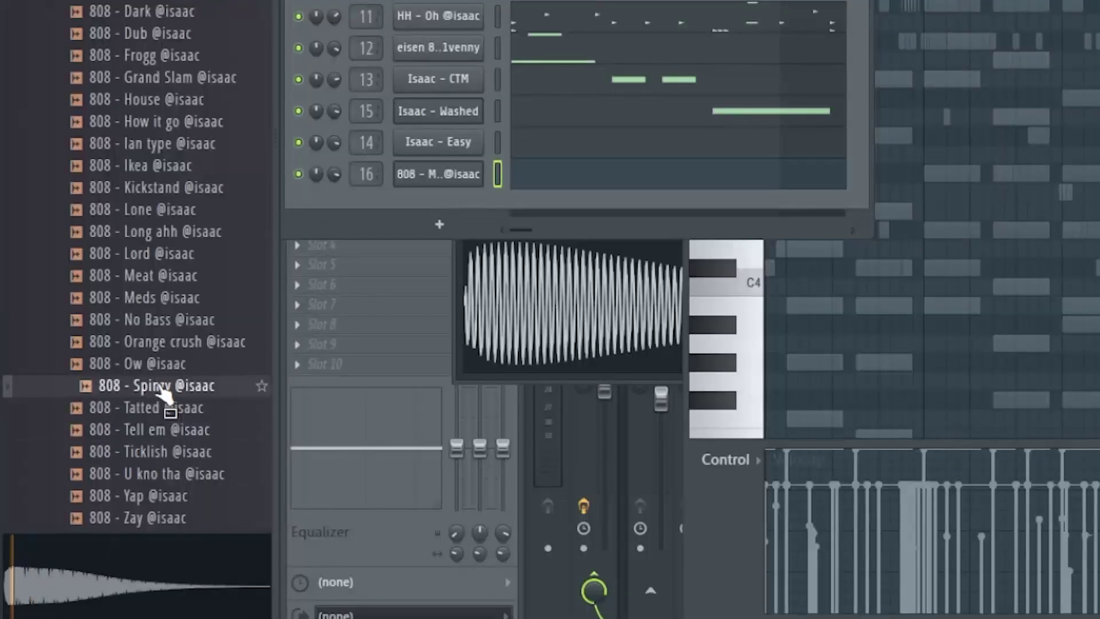
scroll(194, 258, down, 3)
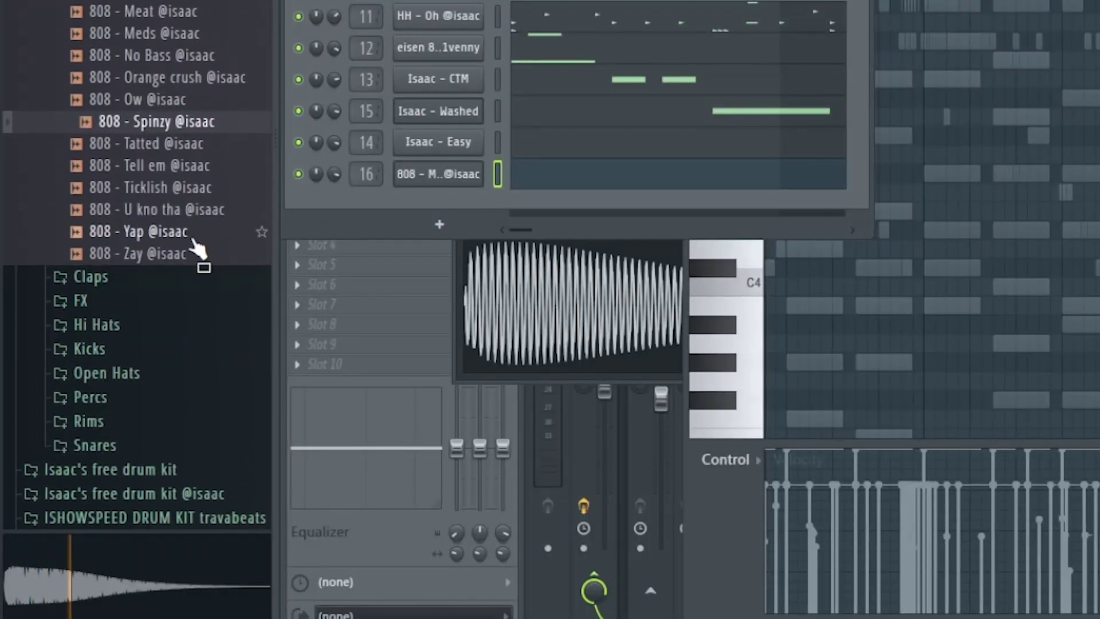
click(178, 233)
drag(172, 244, 424, 189)
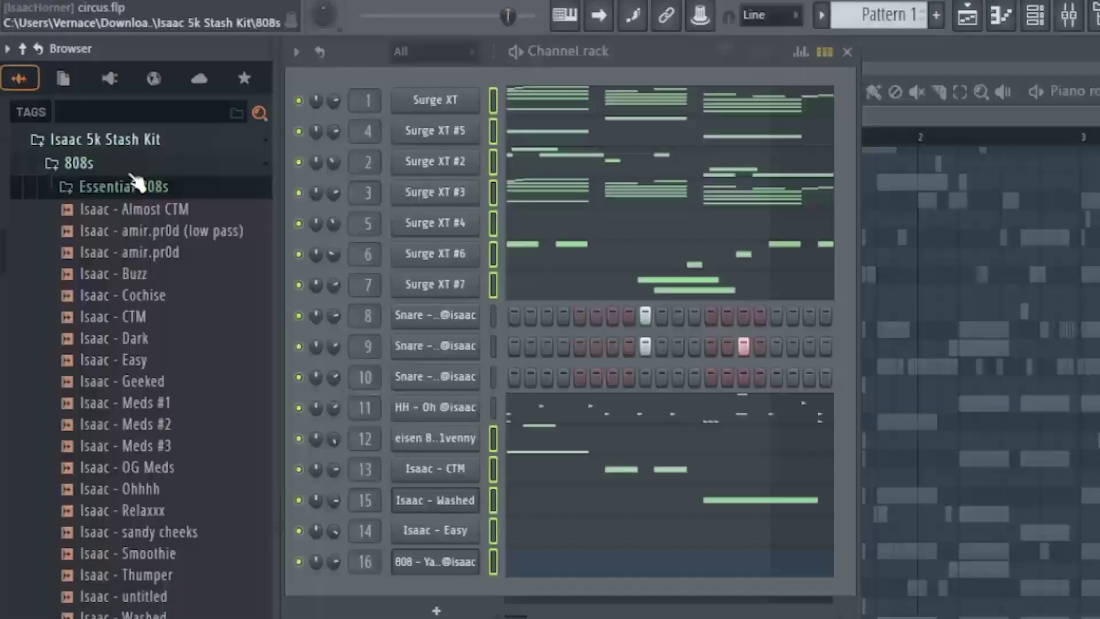
click(136, 183)
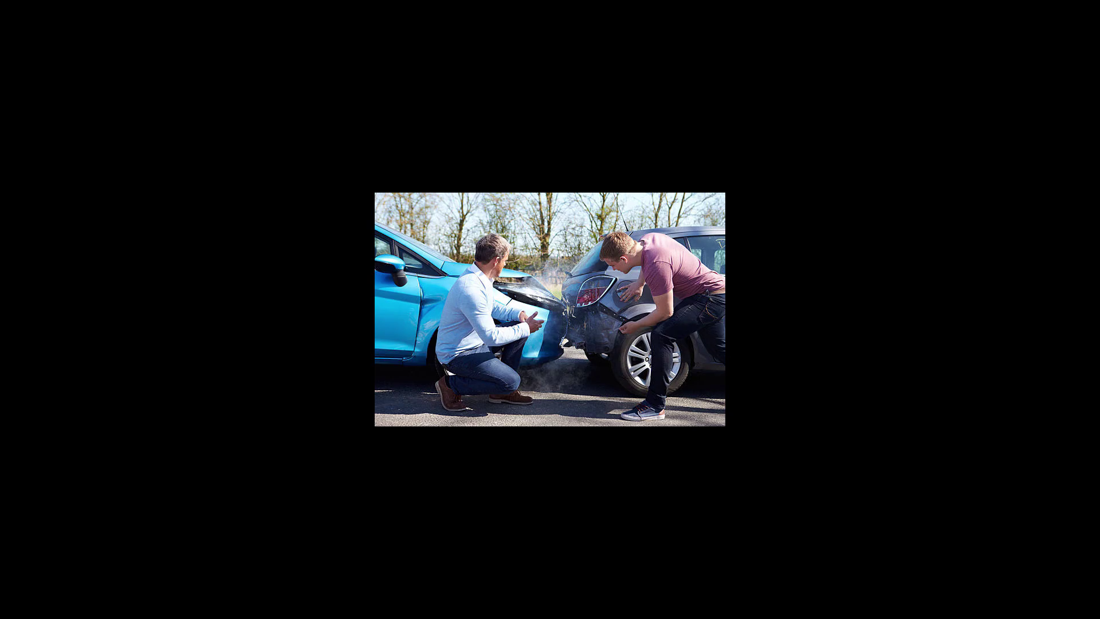